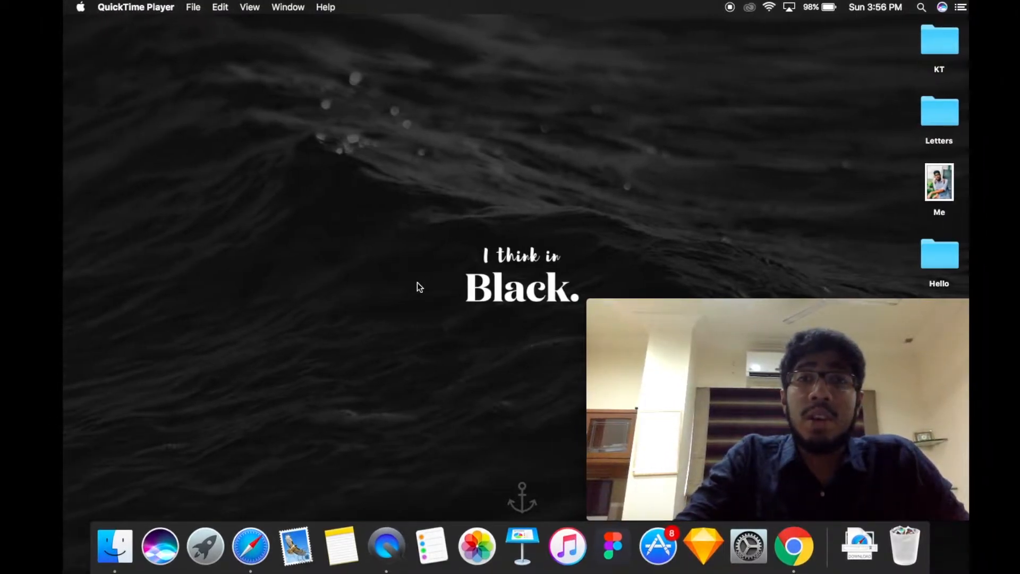
{"action": "key", "text": "ctrl+Right"}
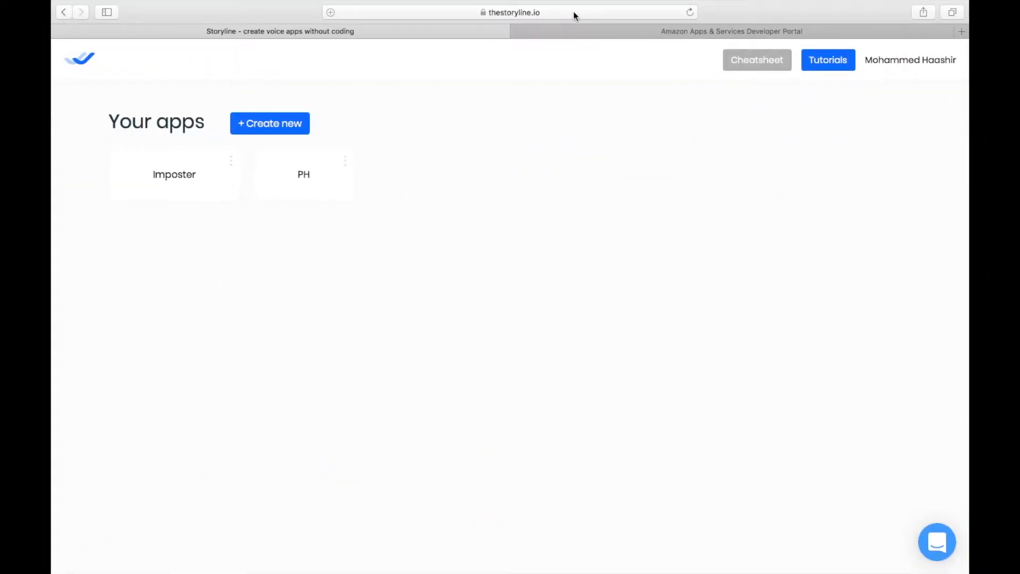
{"action": "key", "text": "ctrl+Left"}
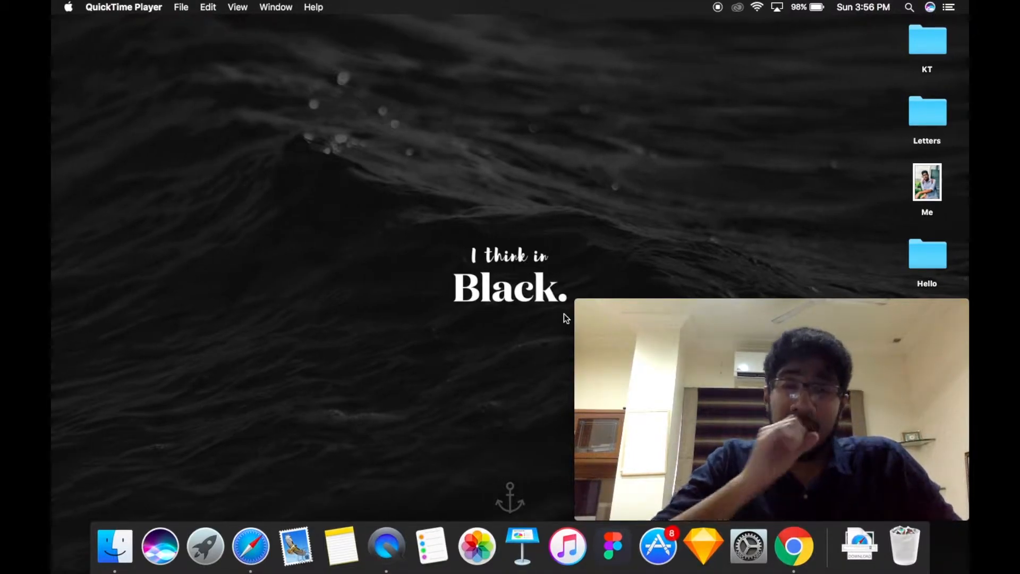
{"action": "key", "text": "ctrl+Right"}
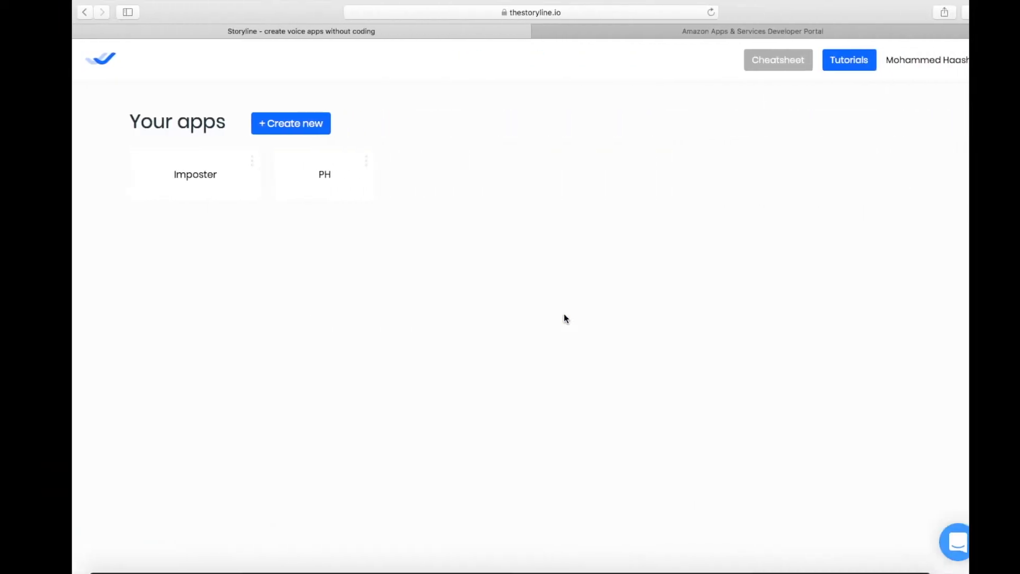
{"action": "mouse_move", "coordinate": [666, 3]}
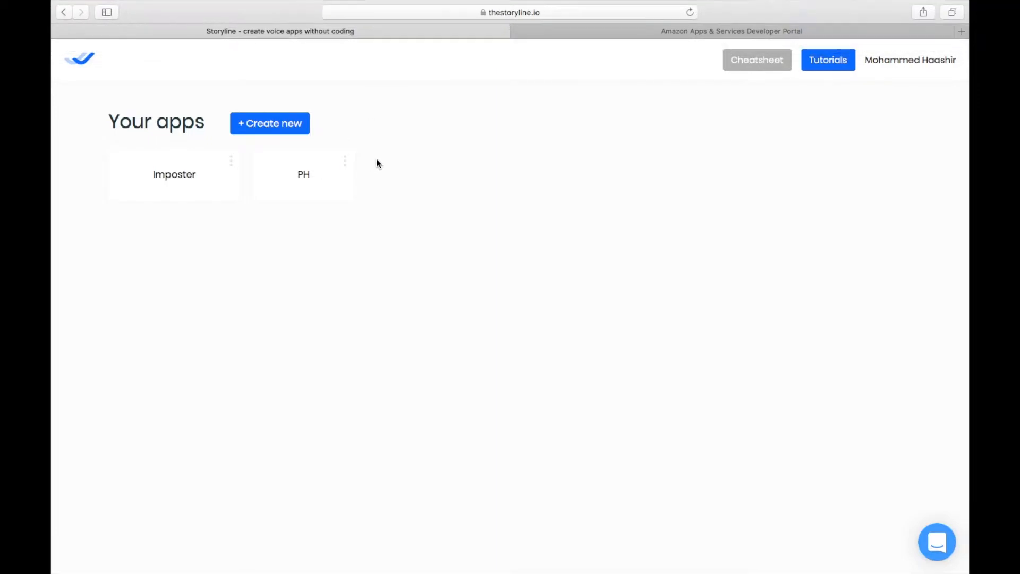
{"action": "key", "text": "ctrl+Right"}
{"action": "key", "text": "ctrl+Left"}
{"action": "key", "text": "ctrl+Right"}
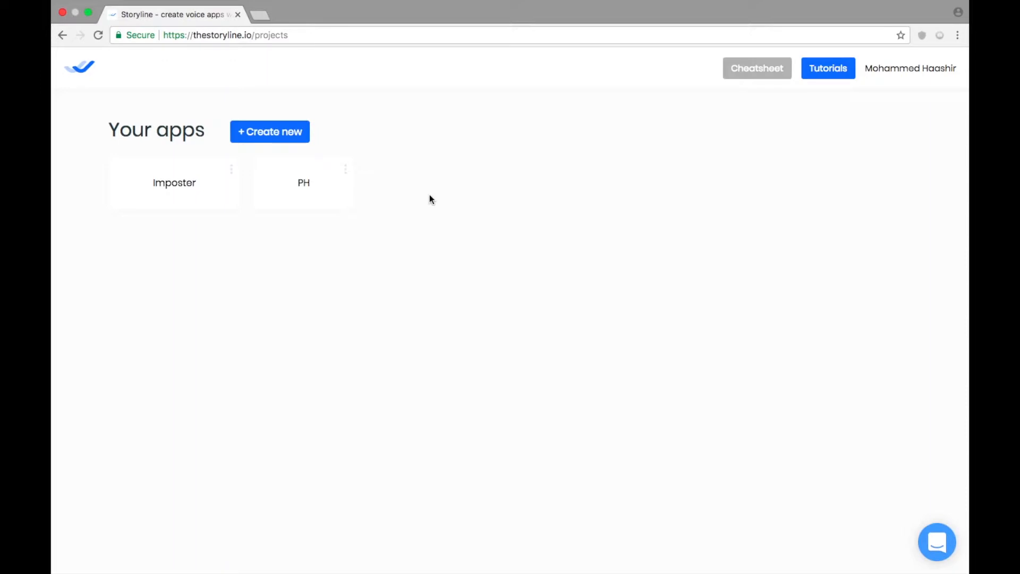
{"action": "key", "text": "ctrl+Left"}
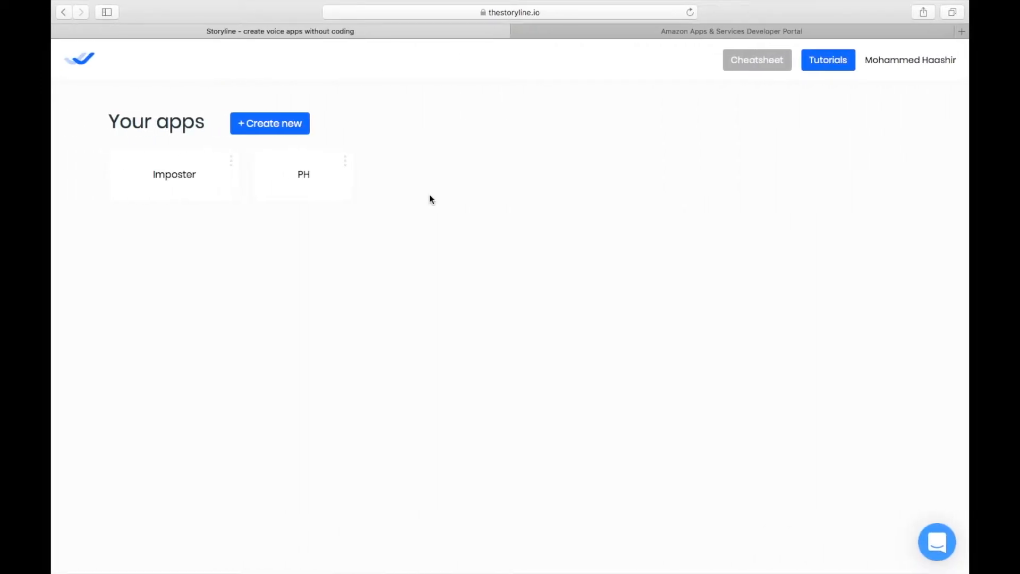
{"action": "key", "text": "ctrl+Left"}
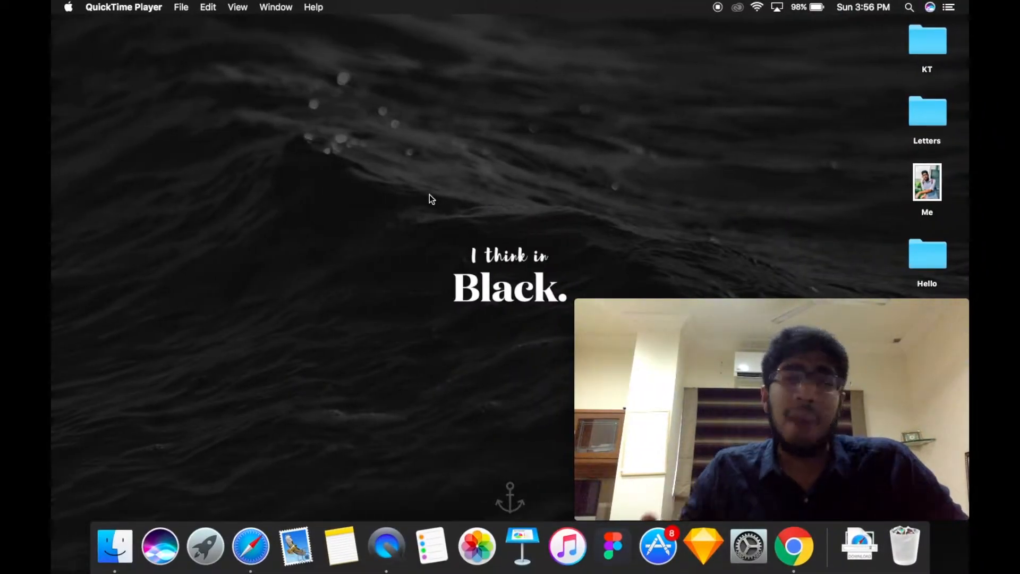
{"action": "key", "text": "ctrl+Right"}
{"action": "key", "text": "ctrl+Right"}
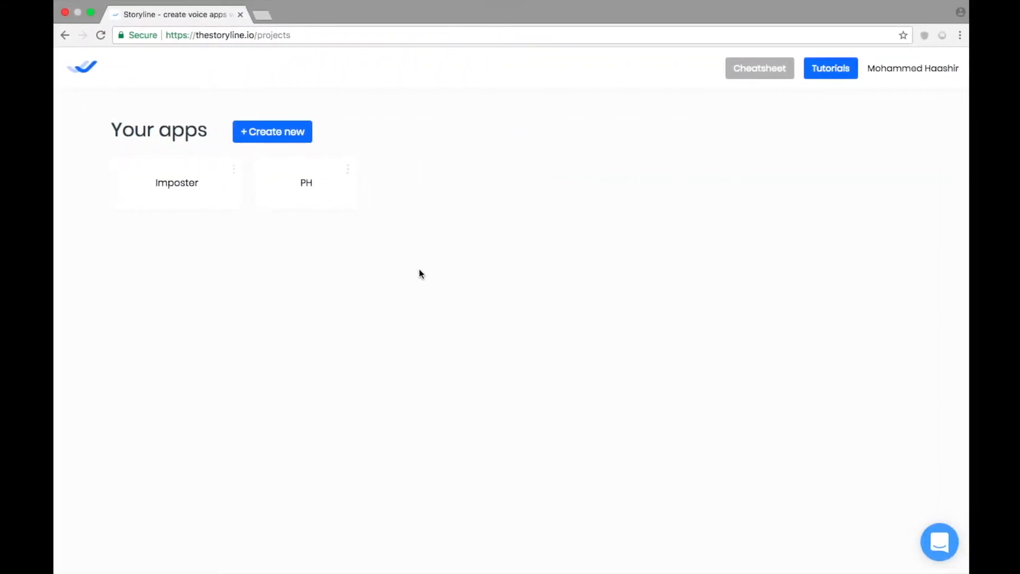
{"action": "key", "text": "ctrl+Left"}
{"action": "key", "text": "ctrl+Left"}
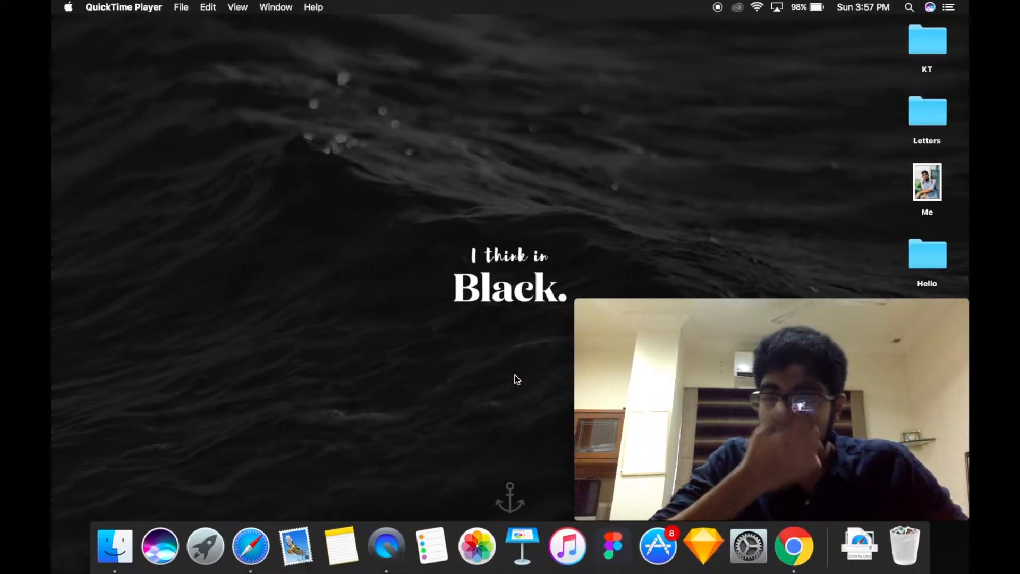
{"action": "key", "text": "ctrl+Right"}
{"action": "key", "text": "ctrl+Left"}
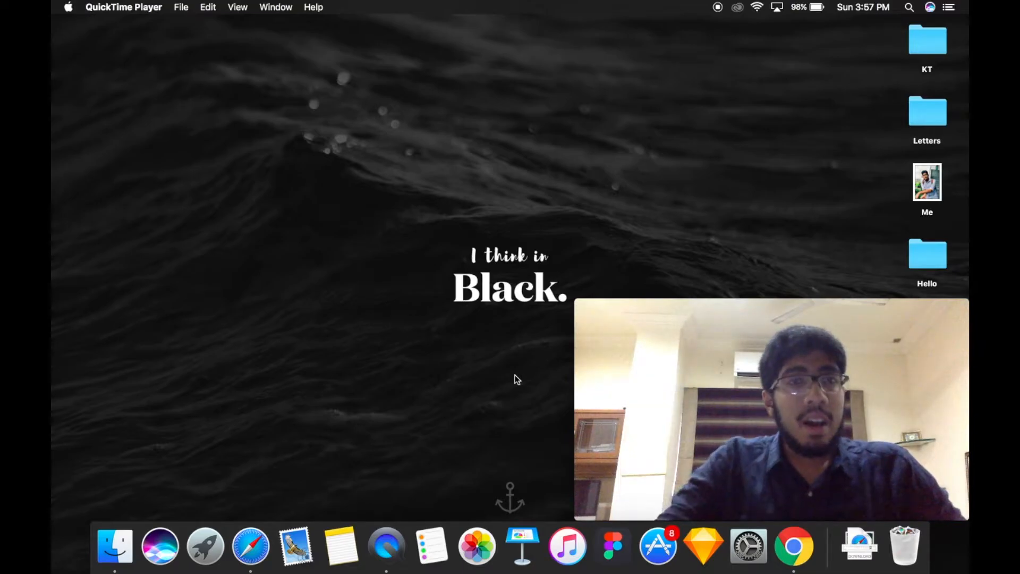
{"action": "key", "text": "ctrl+Right"}
{"action": "key", "text": "ctrl+Left"}
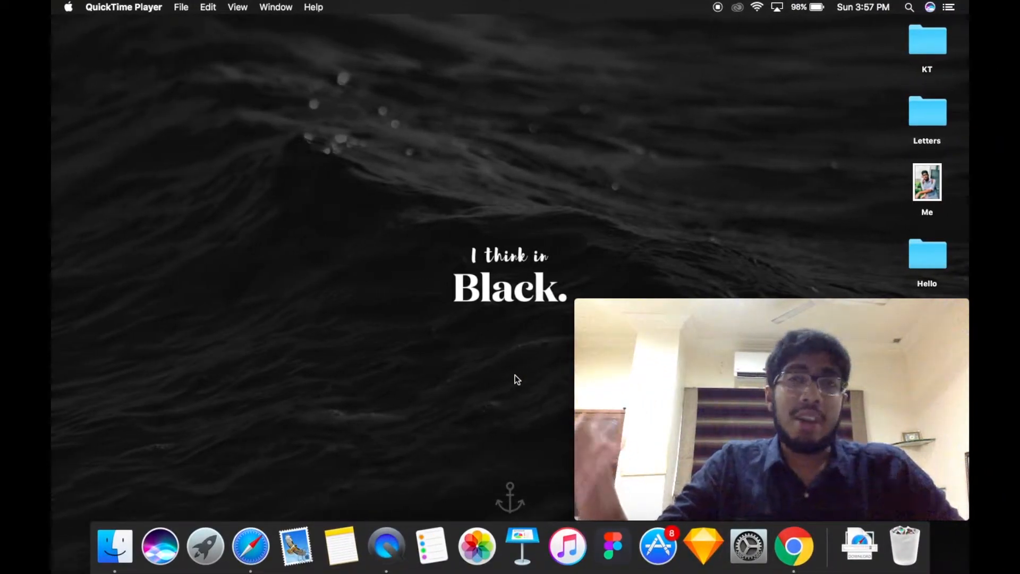
{"action": "key", "text": "ctrl+Right"}
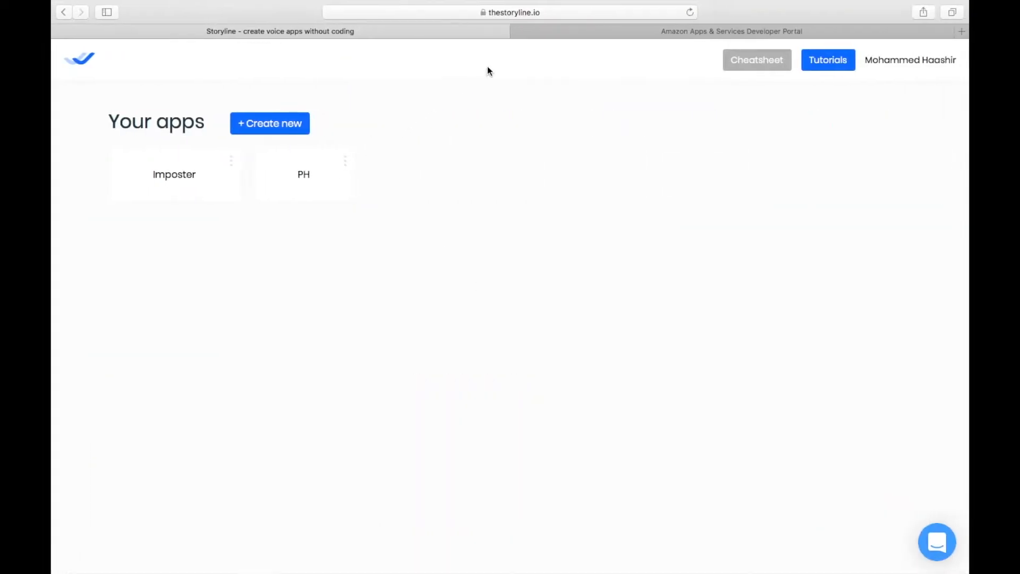
{"action": "key", "text": "ctrl+Left"}
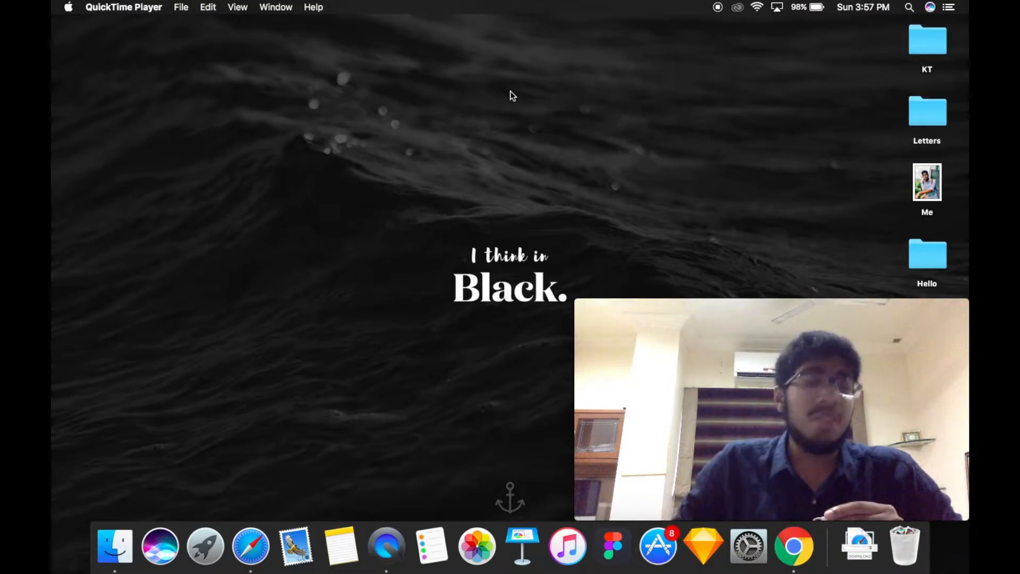
{"action": "key", "text": "ctrl+Right"}
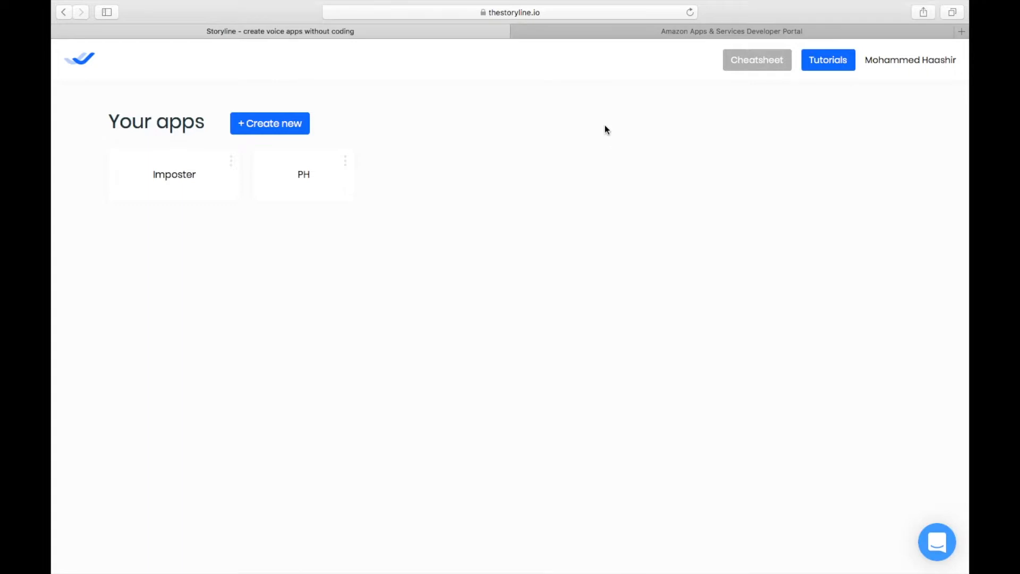
- Create a new app from scratch instead of a template and continue past the welcome screen
{"action": "left_click", "coordinate": [288, 125]}
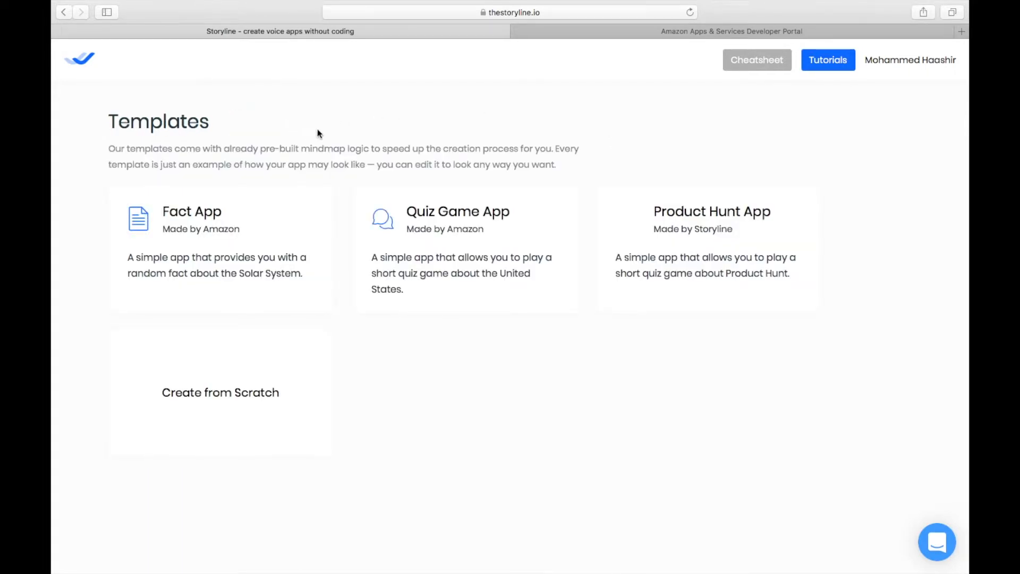
{"action": "key", "text": "ctrl+Left"}
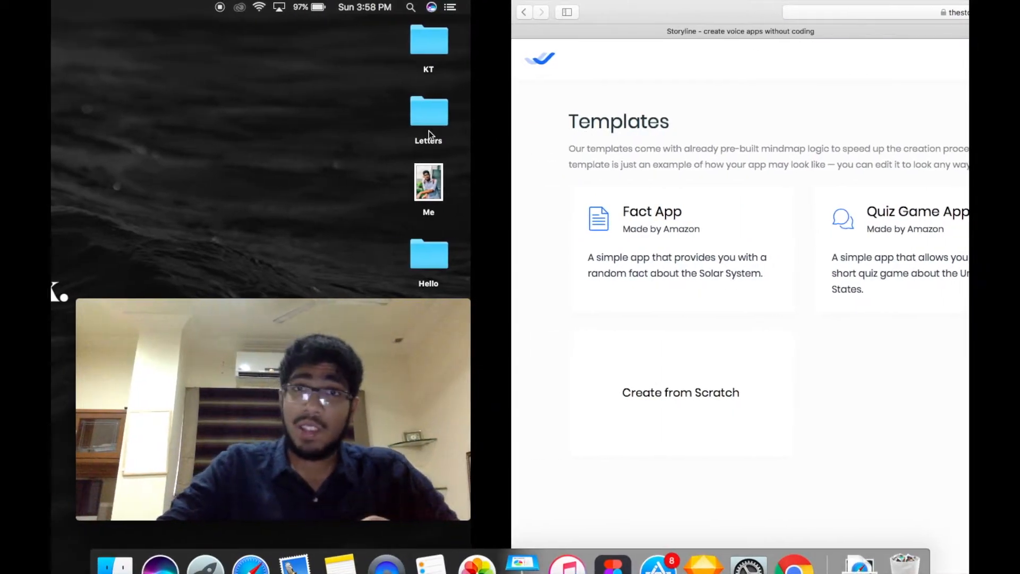
{"action": "key", "text": "ctrl+Right"}
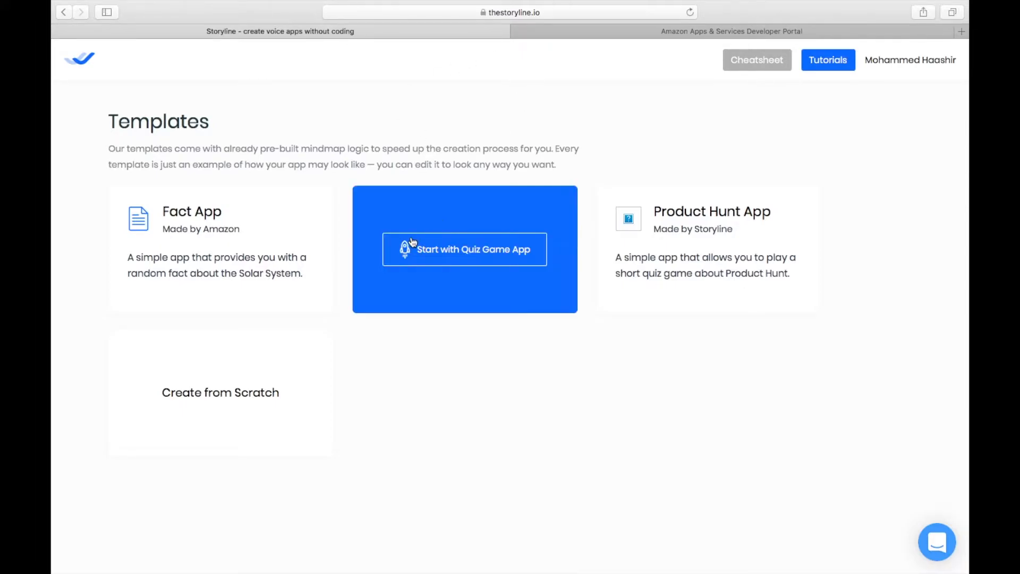
{"action": "key", "text": "ctrl+Right"}
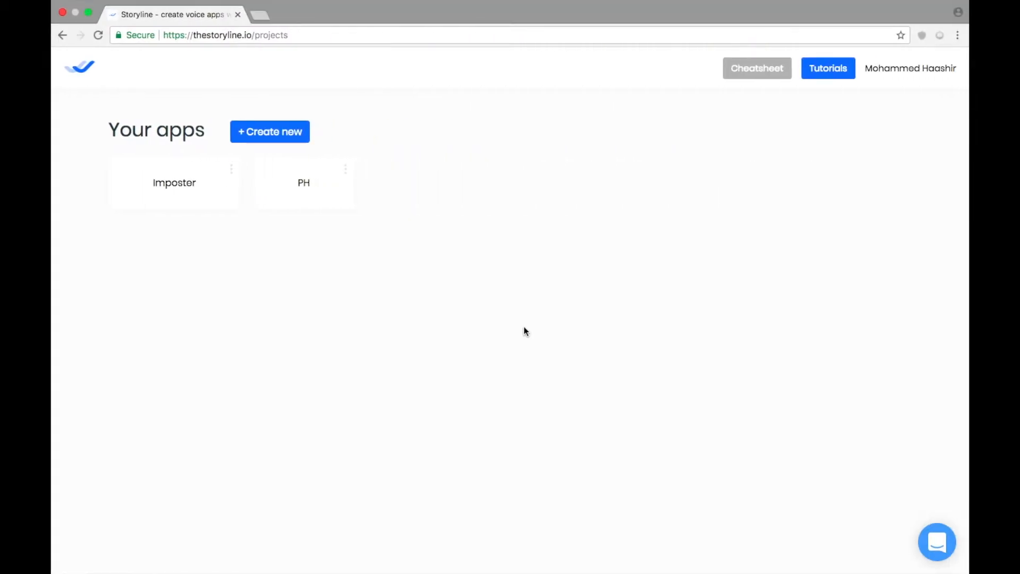
{"action": "key", "text": "ctrl+Left"}
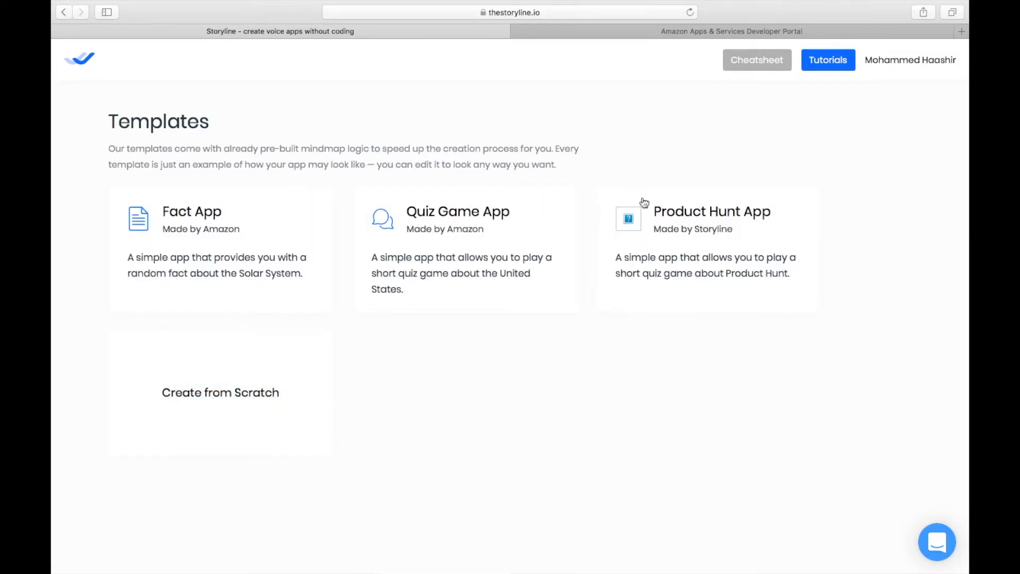
{"action": "mouse_move", "coordinate": [447, 215]}
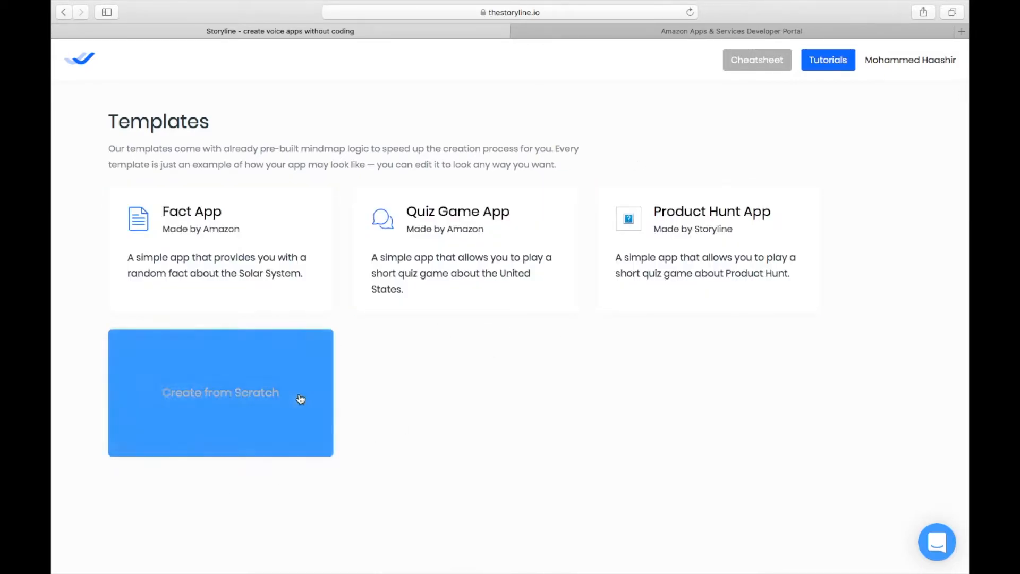
{"action": "left_click", "coordinate": [257, 404]}
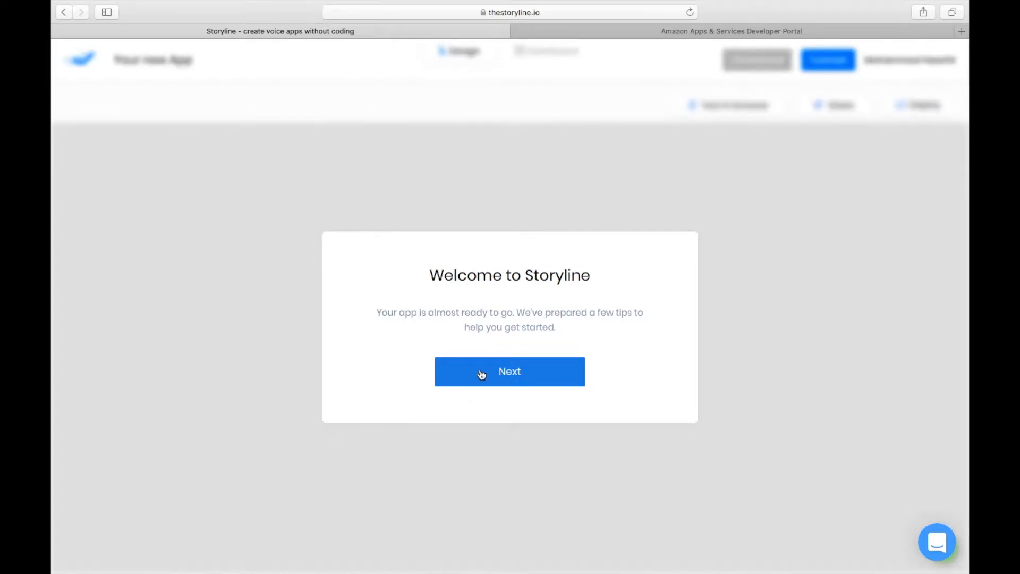
{"action": "left_click", "coordinate": [498, 374]}
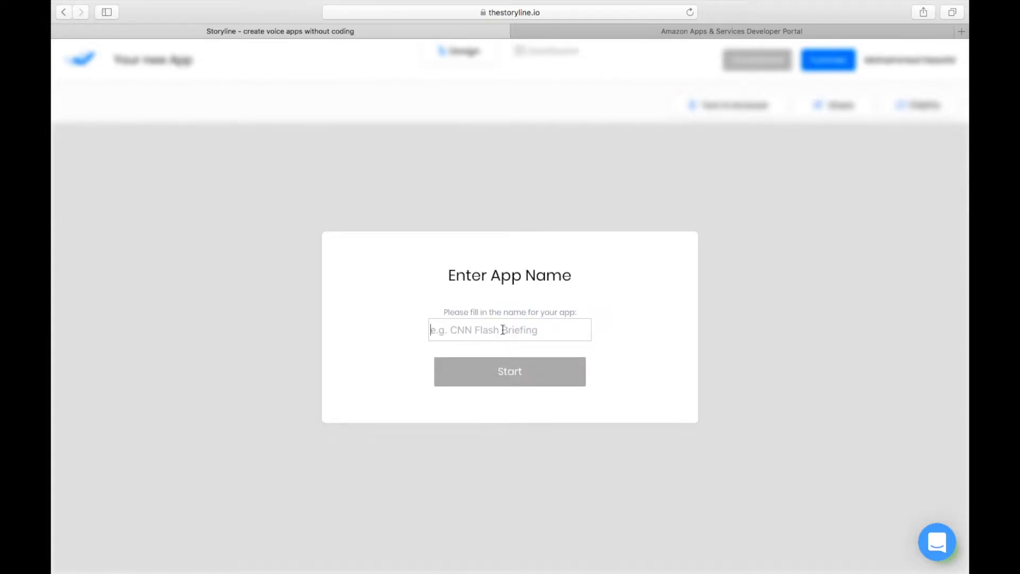
- Enter the user's first name as the new app's name and start the app
{"action": "type", "text": "Haas"}
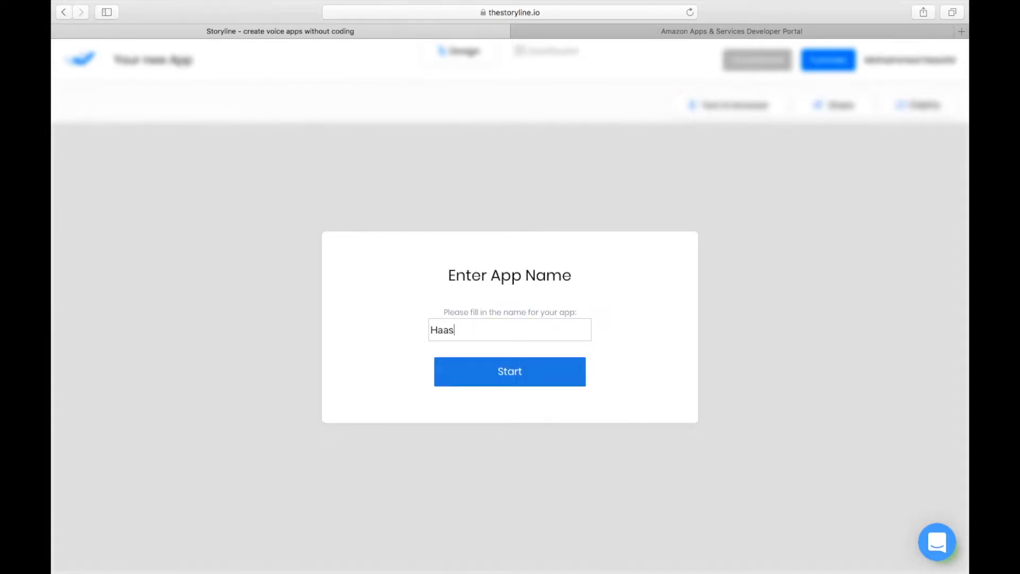
{"action": "type", "text": "hir"}
{"action": "left_click", "coordinate": [489, 377]}
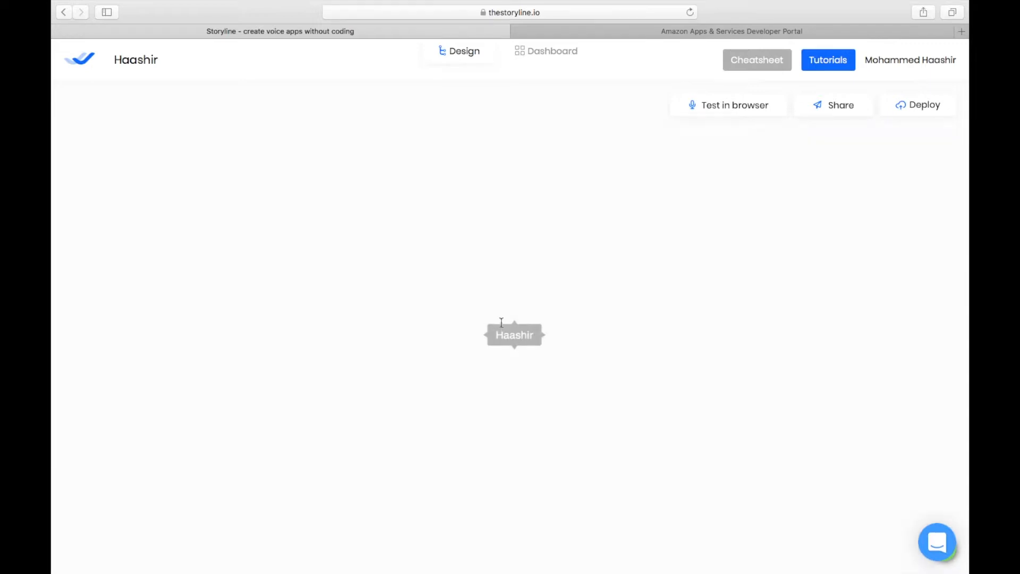
- Move the root node up and to the left on the design canvas
{"action": "mouse_move", "coordinate": [515, 329]}
{"action": "left_click_drag", "start_coordinate": [517, 335], "coordinate": [477, 279]}
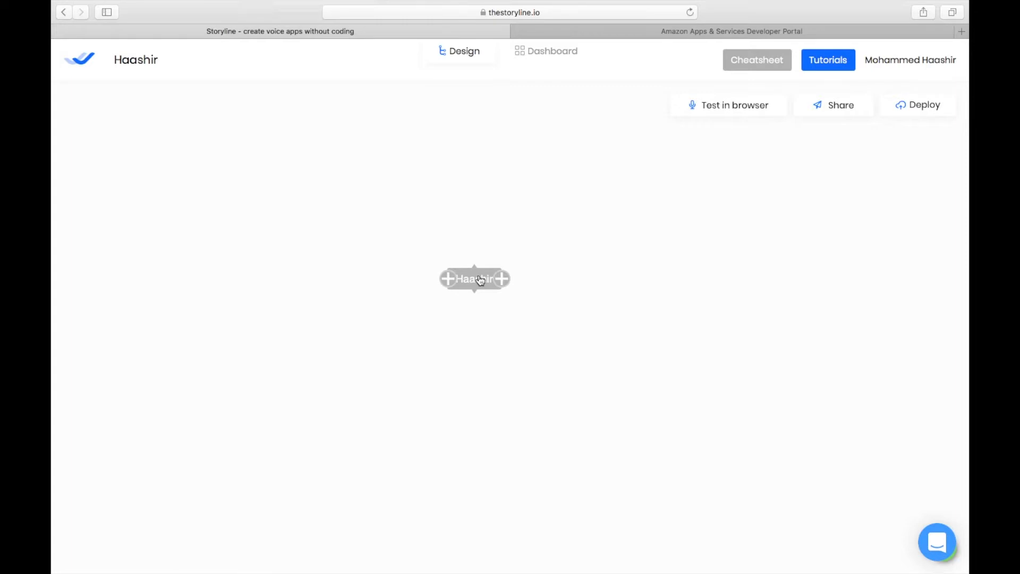
{"action": "left_click_drag", "start_coordinate": [480, 280], "coordinate": [381, 260]}
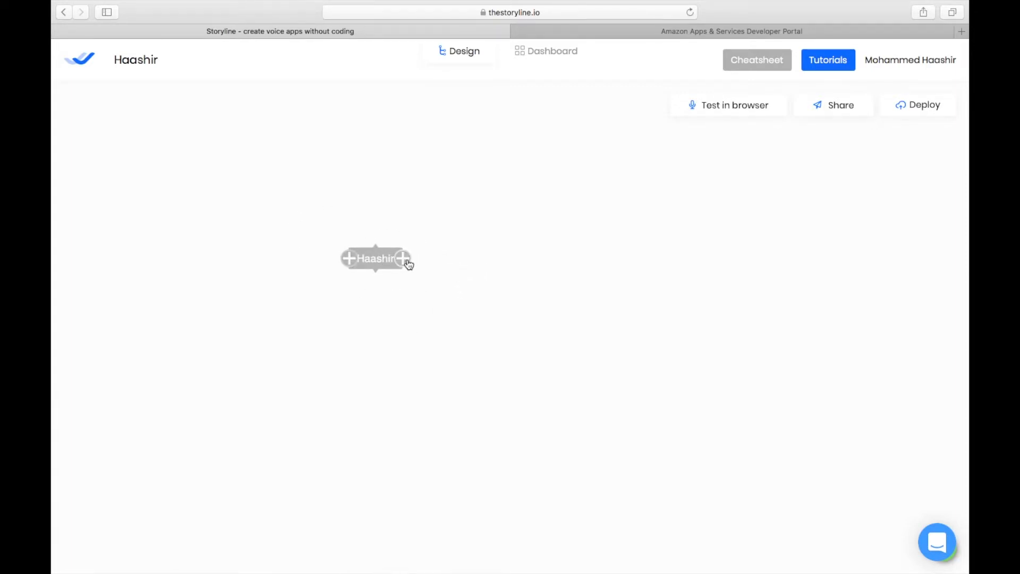
- Add a child node to the root node with the text "Hey!"
{"action": "left_click", "coordinate": [404, 259]}
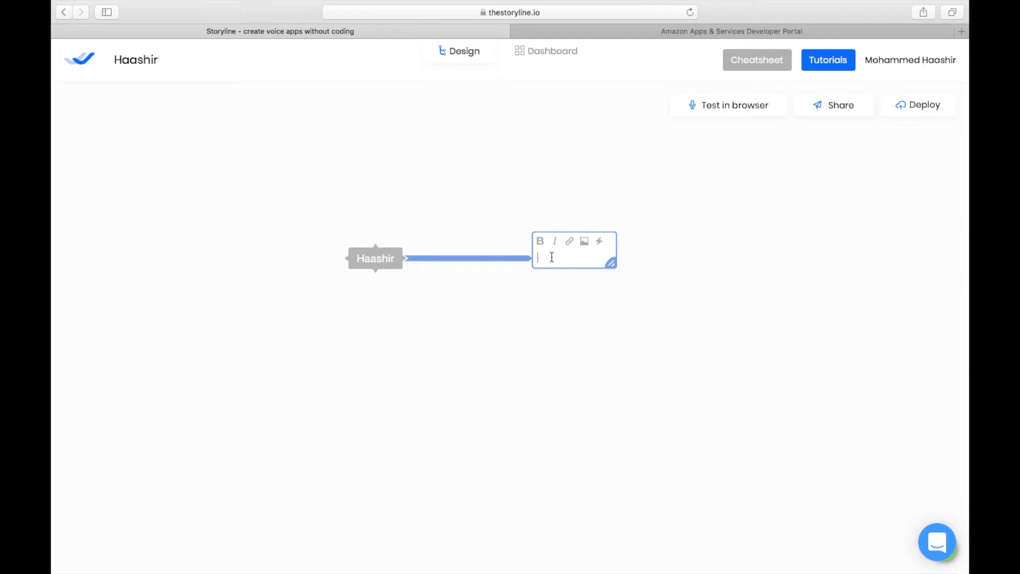
{"action": "type", "text": "Hey!"}
{"action": "key", "text": "Return"}
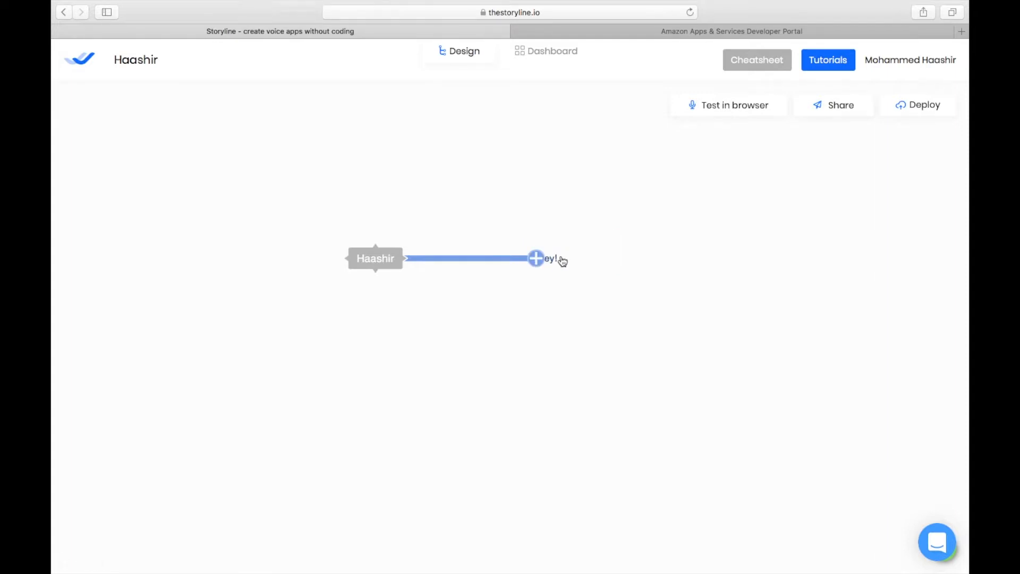
- Extend the child node's text to "Hey! How are you doing today?"
{"action": "left_click", "coordinate": [581, 260]}
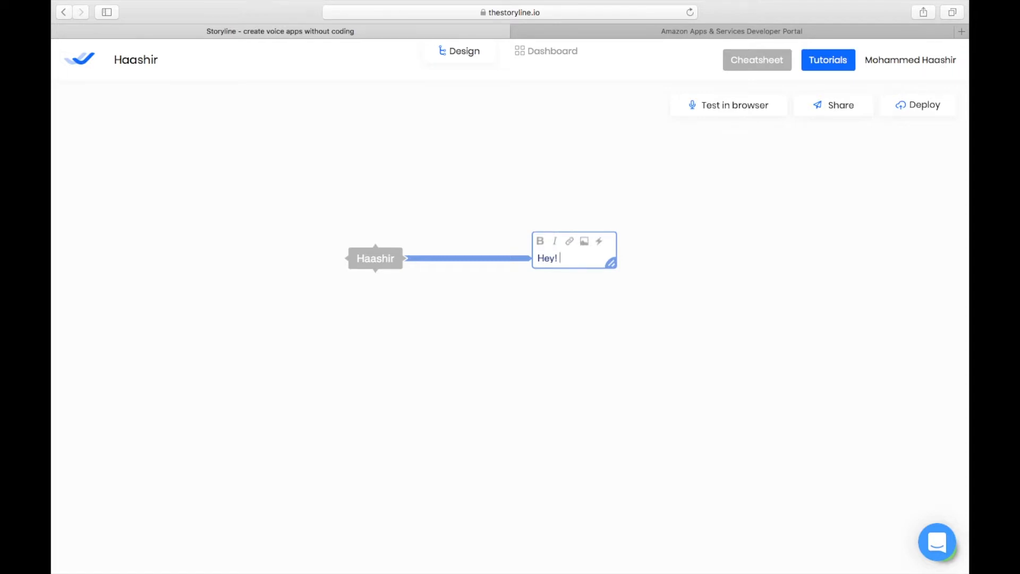
{"action": "type", "text": "How are you doing tods"}
{"action": "key", "text": "BackSpace"}
{"action": "type", "text": "a"}
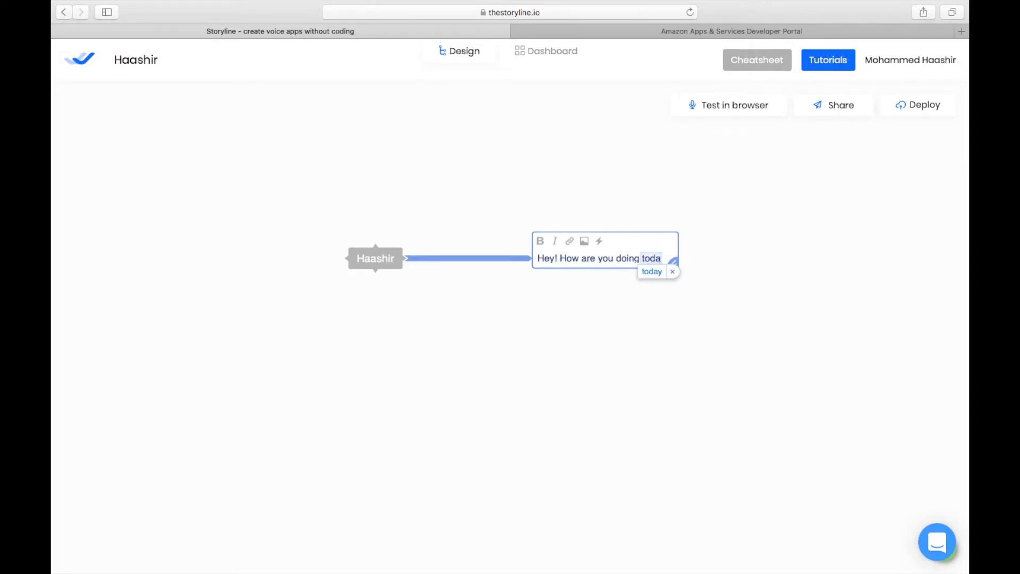
{"action": "type", "text": "y?"}
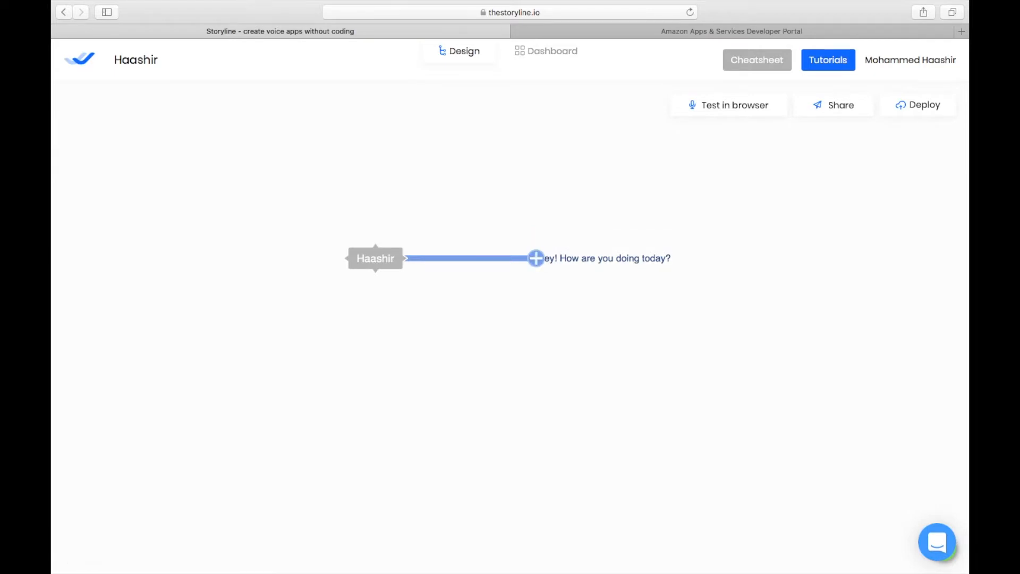
- Move "How are you doing today?" onto its own line below "Hey!" in the node
{"action": "double_click", "coordinate": [590, 260]}
{"action": "left_click", "coordinate": [561, 259]}
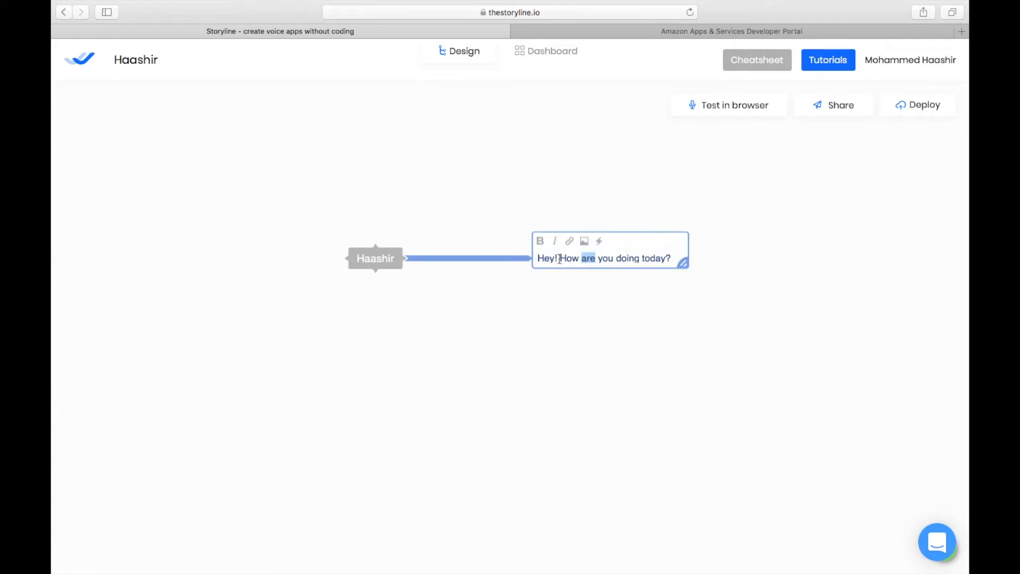
{"action": "key", "text": "Return"}
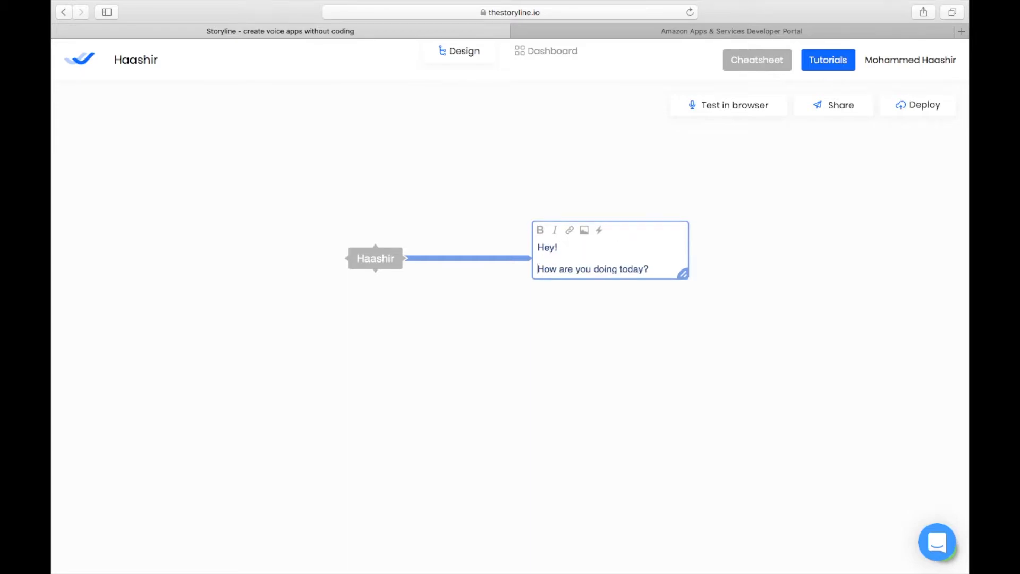
- Change the second line to read "So how are you doing today?"
{"action": "type", "text": "So H"}
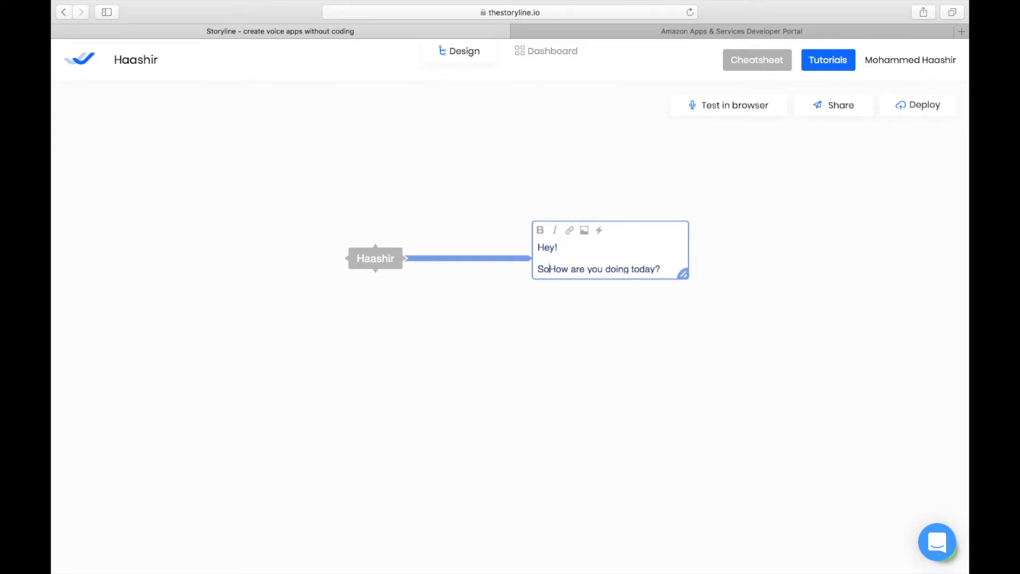
{"action": "type", "text": "\\"}
{"action": "key", "text": "BackSpace"}
{"action": "key", "text": "BackSpace"}
{"action": "type", "text": "h"}
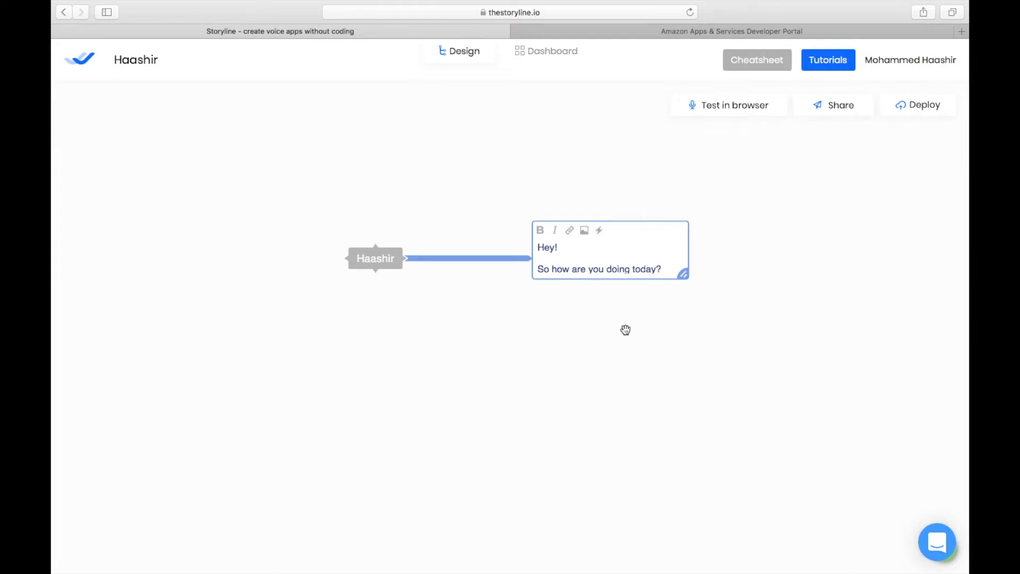
- Try to test the app in the browser
{"action": "left_click", "coordinate": [614, 304]}
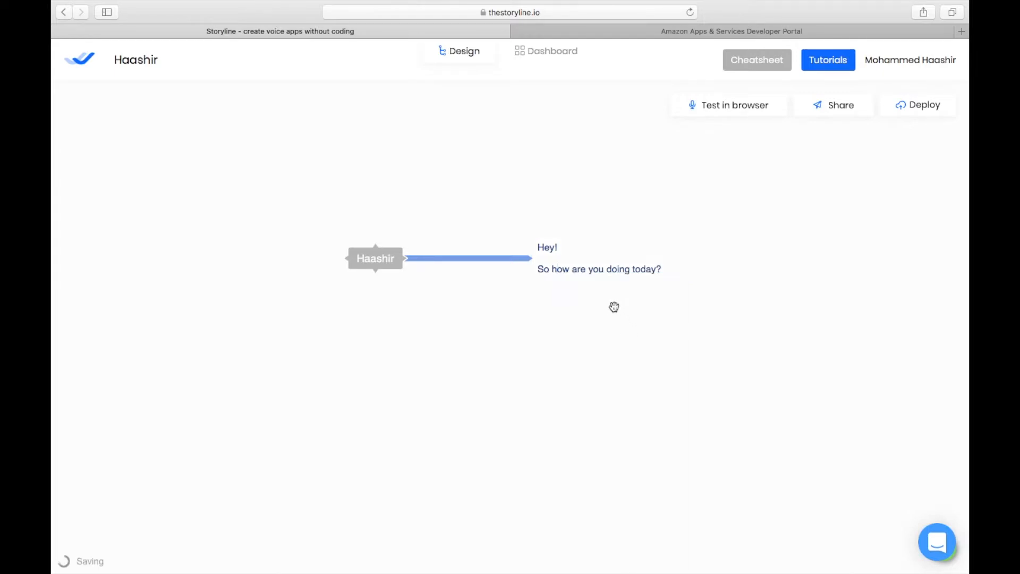
{"action": "left_click", "coordinate": [742, 109]}
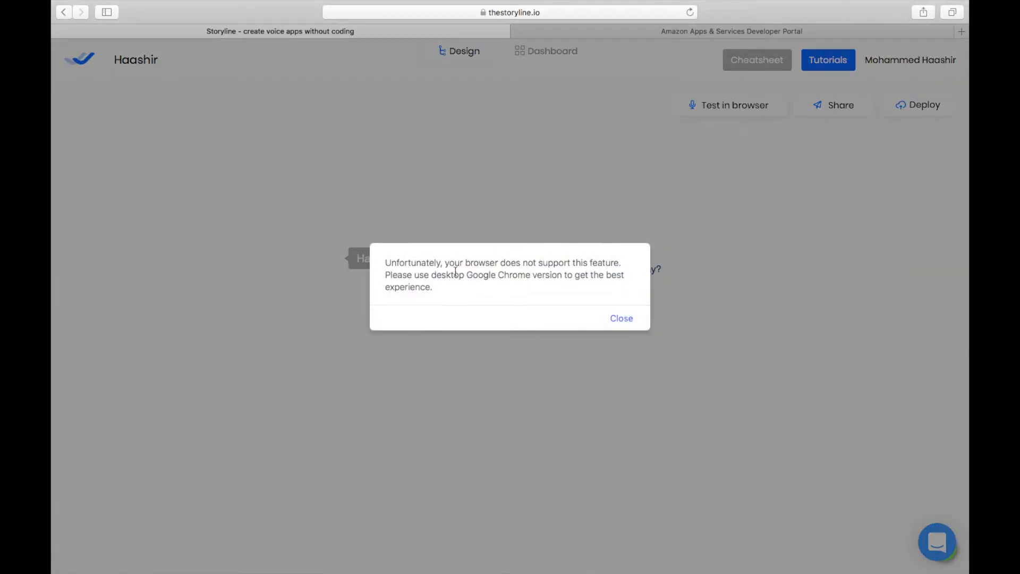
{"action": "left_click", "coordinate": [622, 319]}
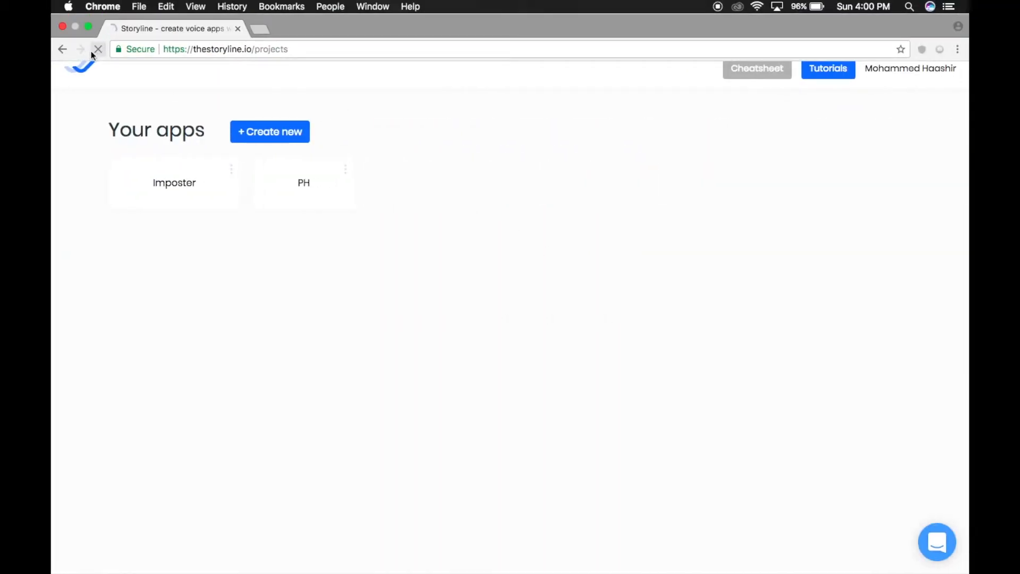
- Switch to Chrome, open the app's project and test it in the browser, then stop playing
{"action": "left_click", "coordinate": [97, 49]}
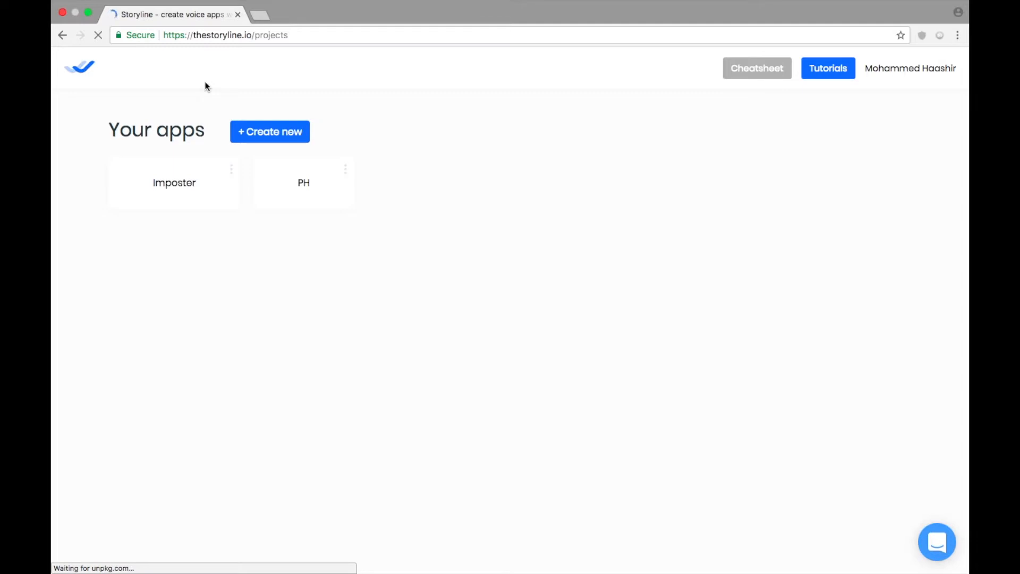
{"action": "left_click", "coordinate": [177, 198]}
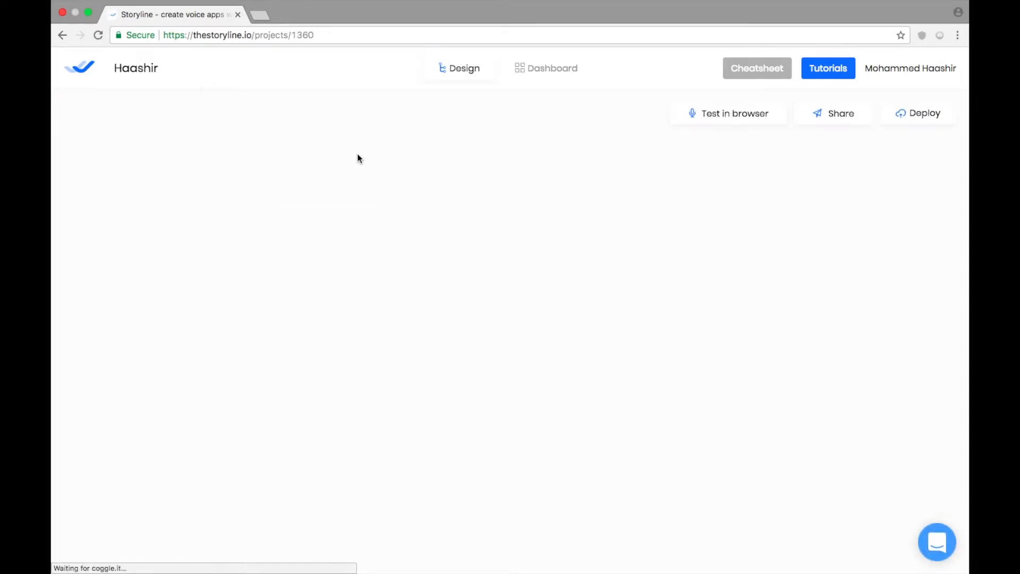
{"action": "left_click", "coordinate": [752, 115]}
{"action": "left_click", "coordinate": [496, 367]}
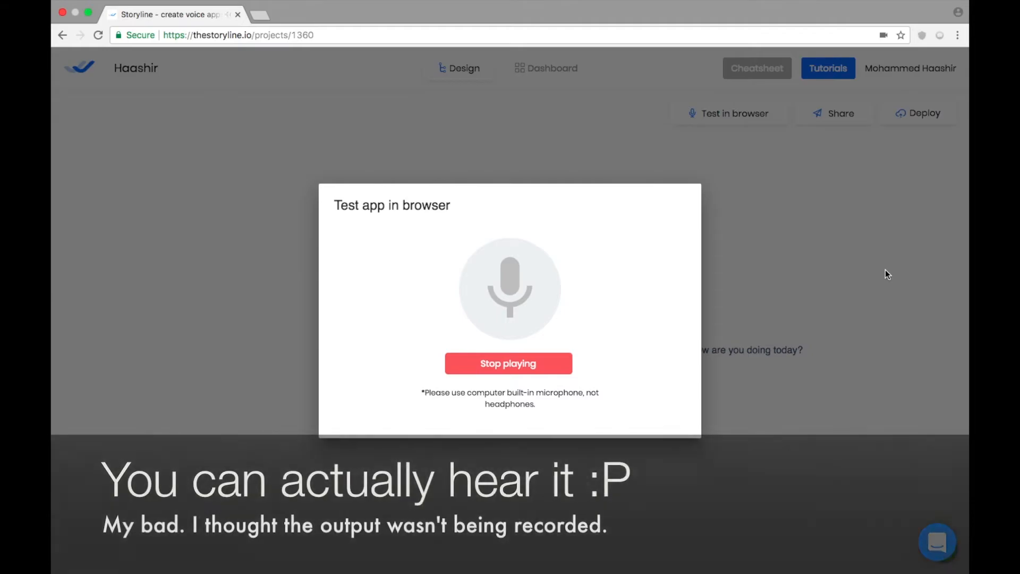
{"action": "left_click", "coordinate": [852, 274]}
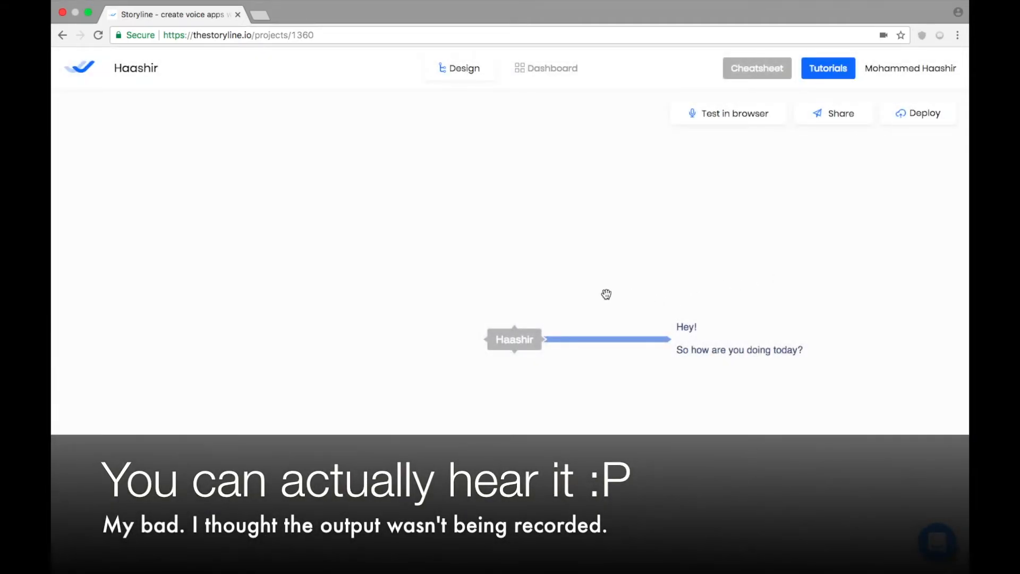
- Return to the Safari editor and add a child intent node "//great" under the greeting node
{"action": "key", "text": "ctrl+Left"}
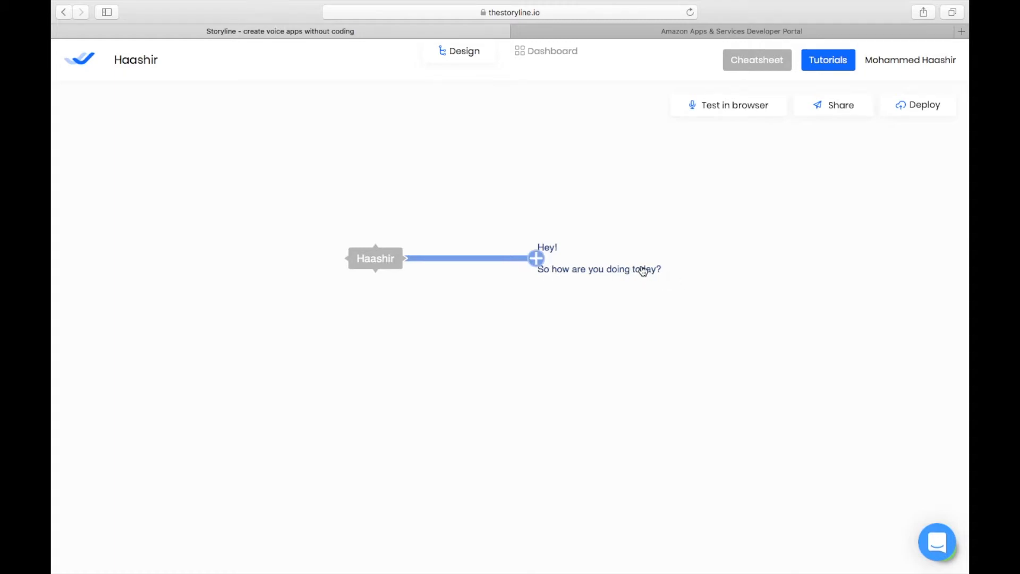
{"action": "left_click_drag", "start_coordinate": [643, 271], "coordinate": [574, 263]}
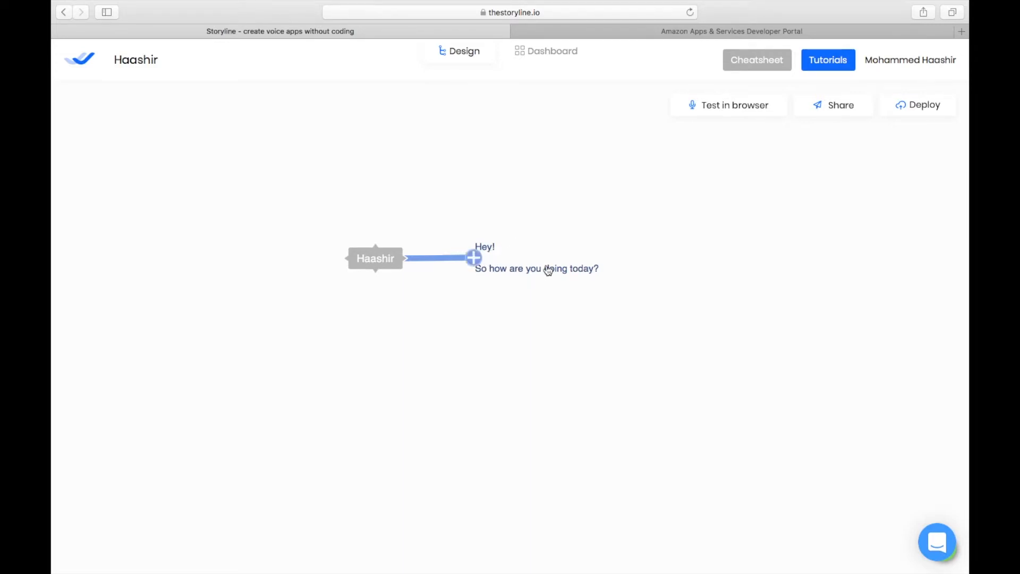
{"action": "left_click", "coordinate": [472, 261]}
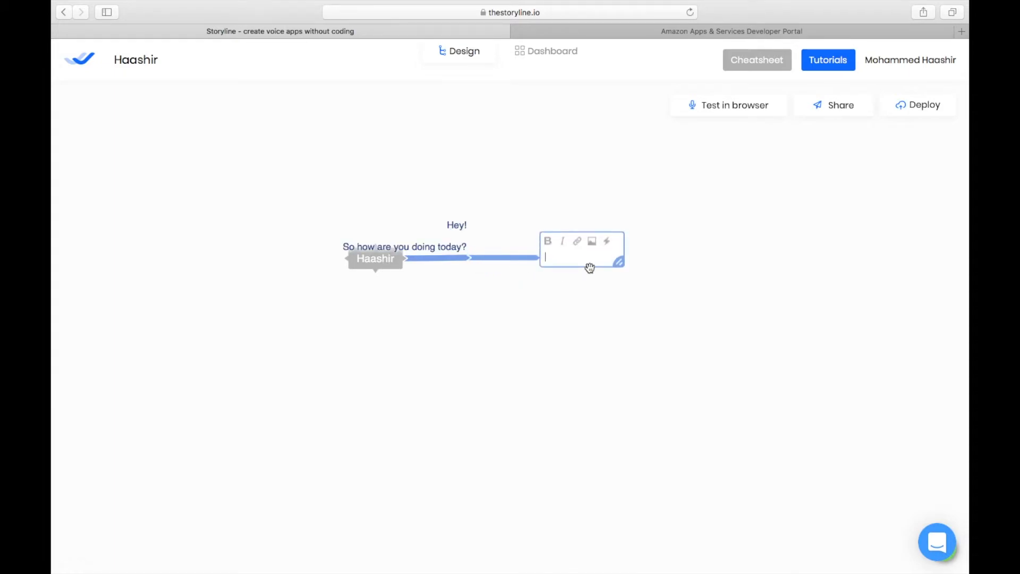
{"action": "type", "text": "//great"}
{"action": "key", "text": "Escape"}
- Add a sibling intent node "//no" below "//great"
{"action": "left_click", "coordinate": [582, 264]}
{"action": "key", "text": "Return"}
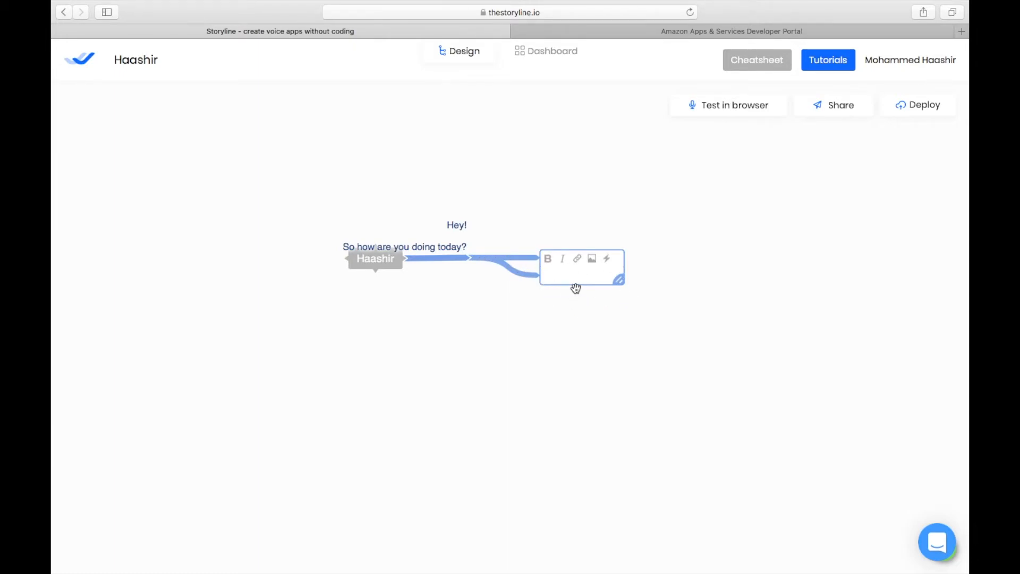
{"action": "type", "text": "//no"}
{"action": "left_click", "coordinate": [586, 321]}
- Move the "//no" node farther down away from "//great"
{"action": "mouse_move", "coordinate": [560, 283]}
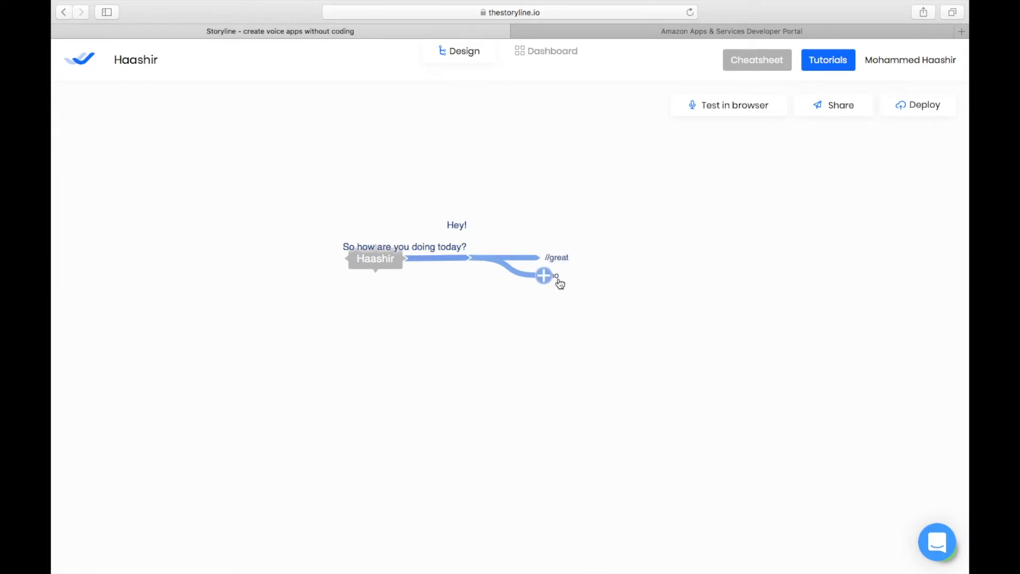
{"action": "left_click_drag", "start_coordinate": [560, 283], "coordinate": [562, 318]}
{"action": "mouse_move", "coordinate": [562, 253]}
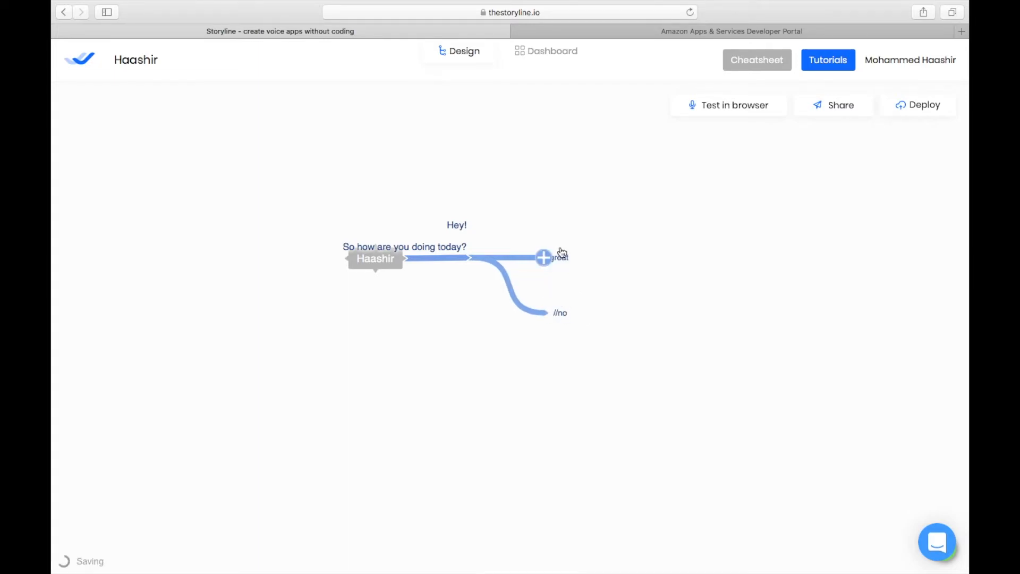
{"action": "mouse_move", "coordinate": [567, 312]}
{"action": "mouse_move", "coordinate": [573, 270]}
{"action": "mouse_move", "coordinate": [462, 254]}
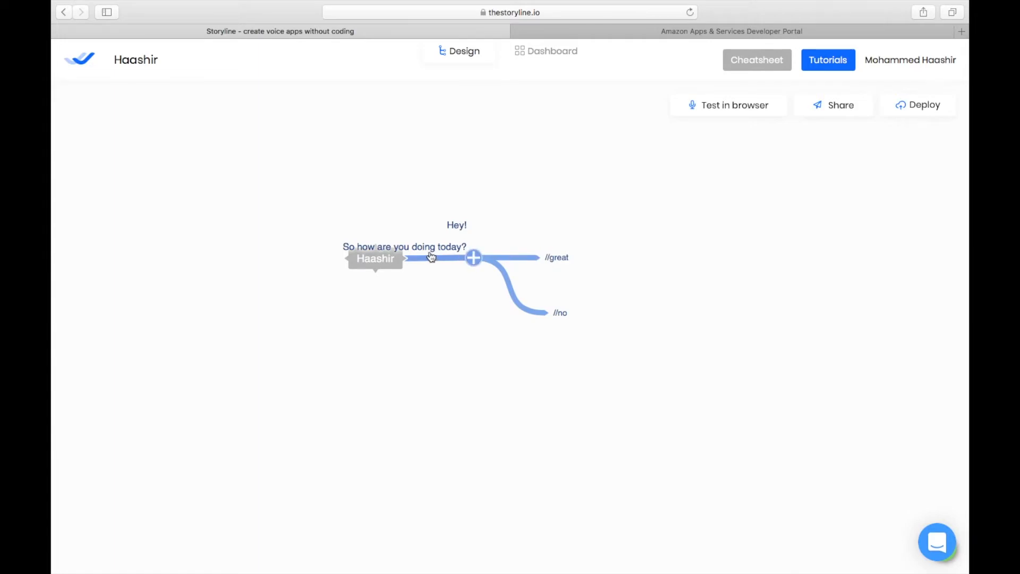
- Add the response "Awesome!" as a child of the "//great" node
{"action": "left_click", "coordinate": [544, 260]}
{"action": "type", "text": "Awesome!"}
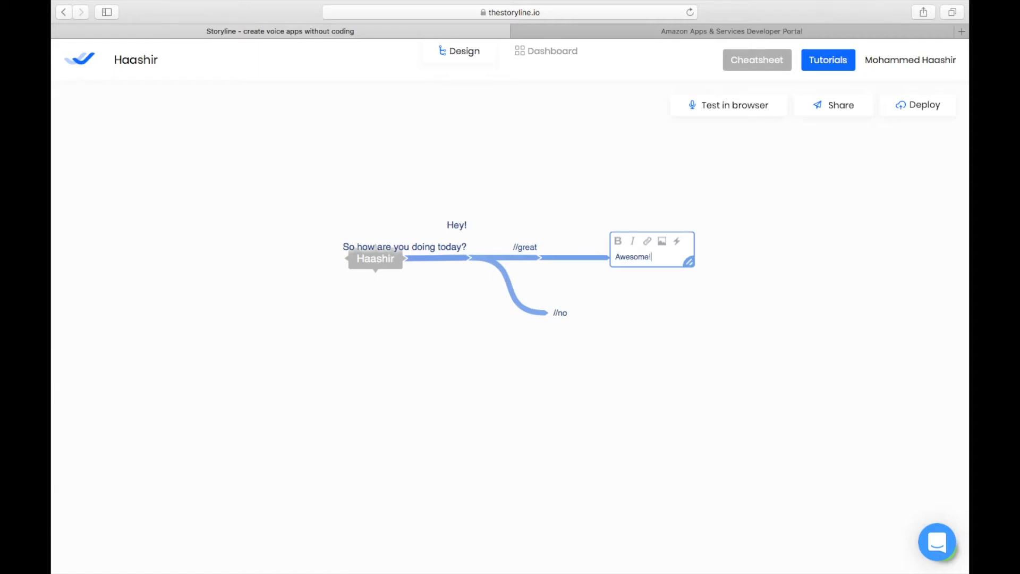
{"action": "left_click", "coordinate": [567, 318]}
{"action": "left_click", "coordinate": [576, 341]}
{"action": "left_click", "coordinate": [551, 312]}
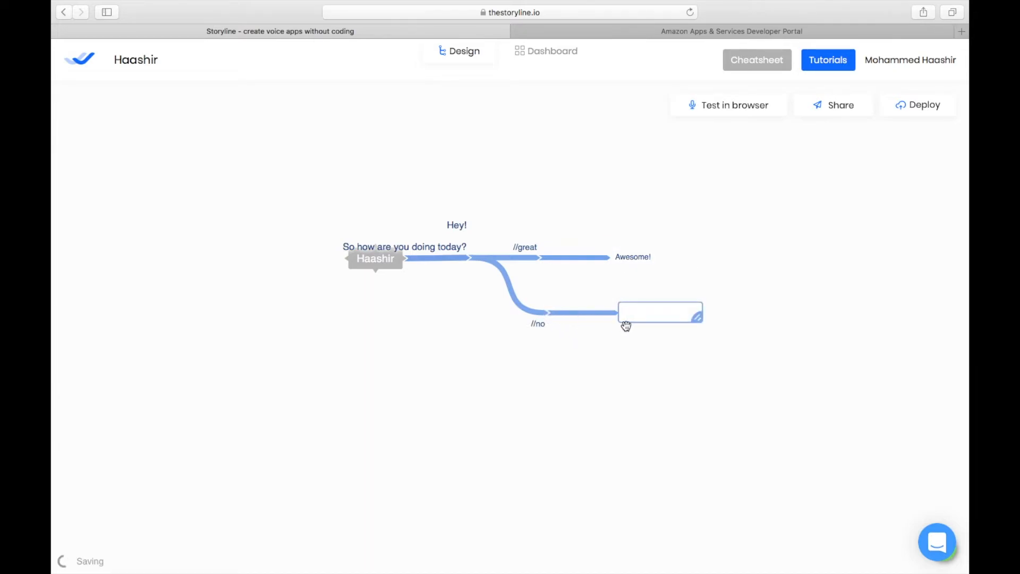
{"action": "type", "text": "i"}
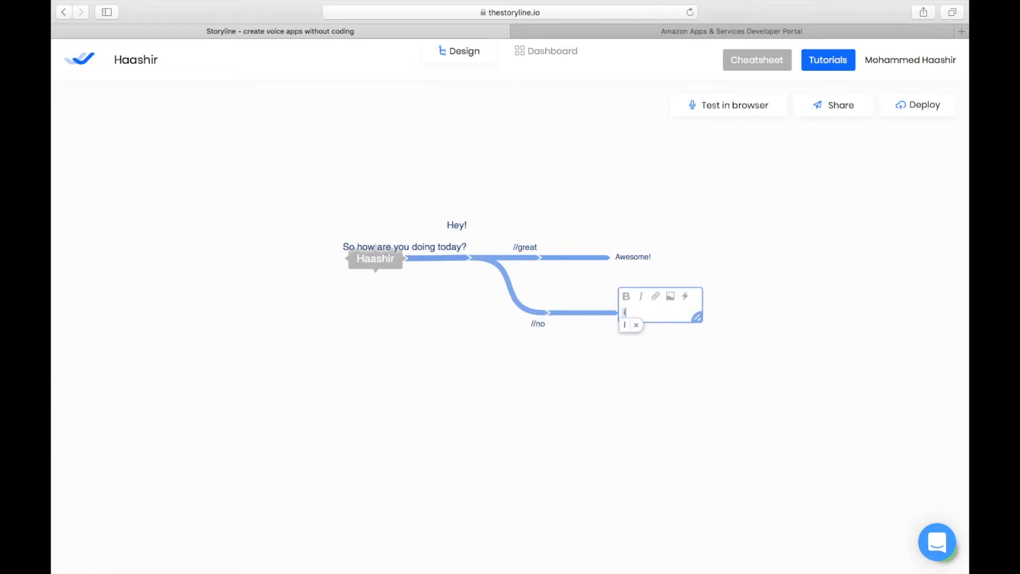
{"action": "key", "text": "BackSpace"}
{"action": "key", "text": "BackSpace"}
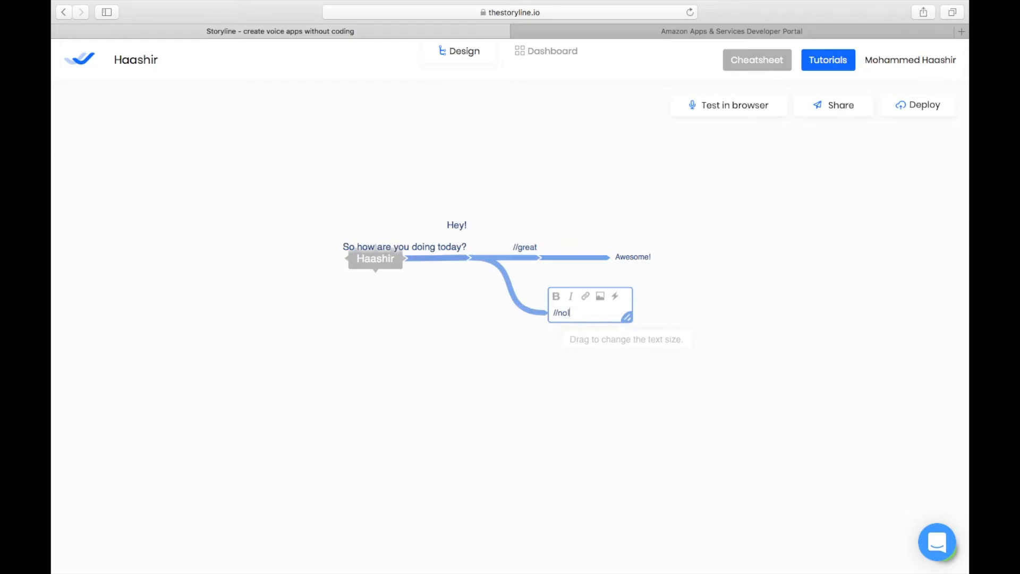
- Add the response "I'm so sorry!" as a child of the "//no" node
{"action": "left_click", "coordinate": [626, 387]}
{"action": "left_click_drag", "start_coordinate": [553, 312], "coordinate": [614, 316]}
{"action": "left_click", "coordinate": [640, 315]}
{"action": "type", "text": "I'm so "}
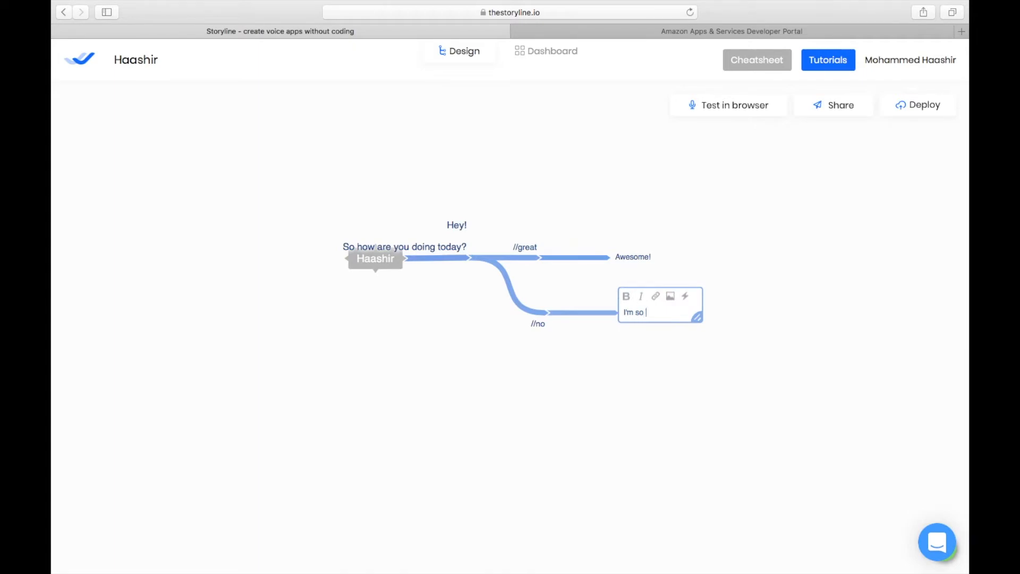
{"action": "type", "text": "sorry!"}
{"action": "key", "text": "Return"}
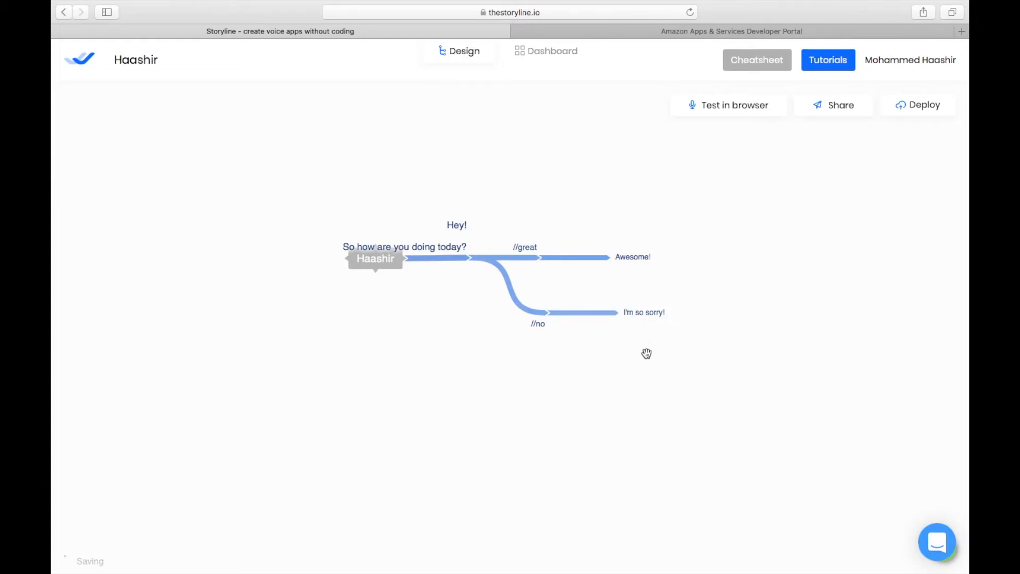
{"action": "mouse_move", "coordinate": [624, 322]}
{"action": "mouse_move", "coordinate": [470, 257]}
{"action": "left_click", "coordinate": [474, 258]}
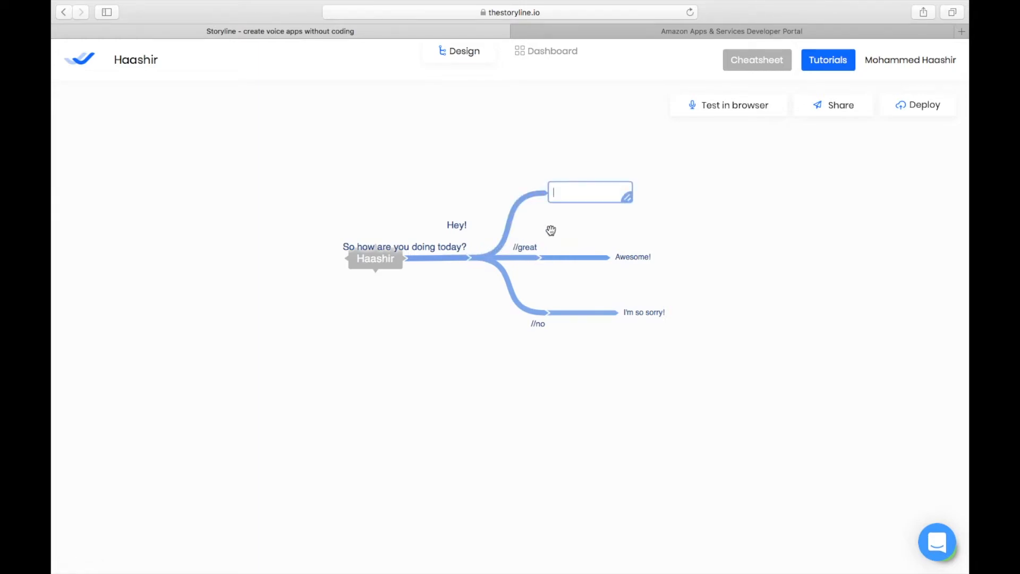
{"action": "type", "text": "@"}
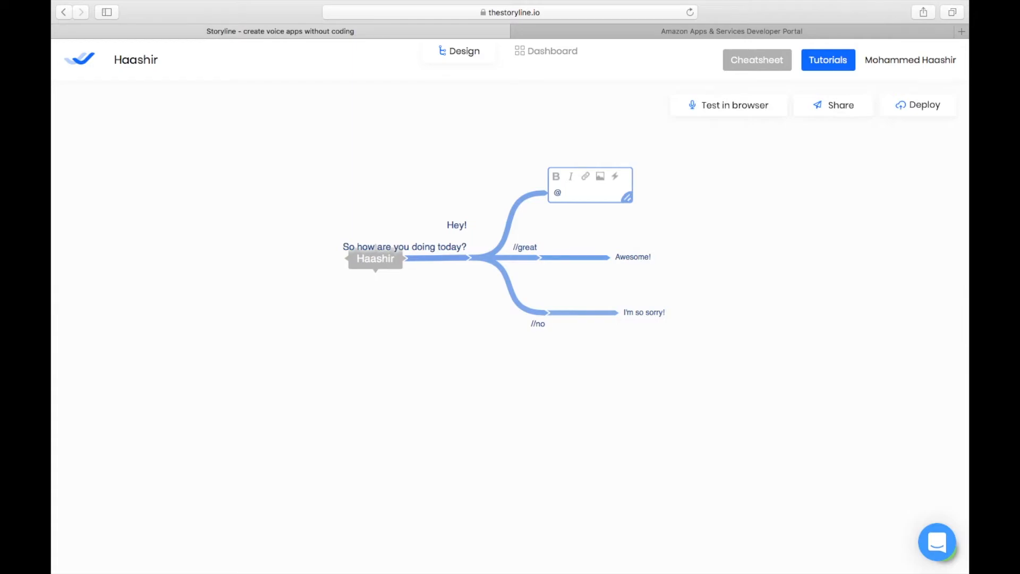
{"action": "type", "text": "else"}
{"action": "left_click", "coordinate": [548, 162]}
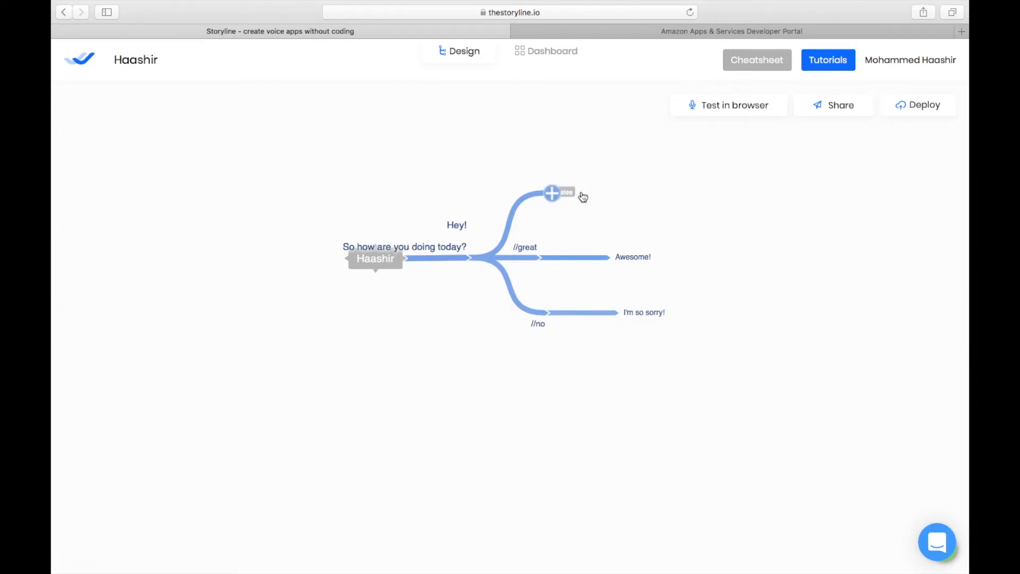
{"action": "mouse_move", "coordinate": [535, 262]}
{"action": "left_click", "coordinate": [552, 193]}
{"action": "left_click", "coordinate": [650, 193]}
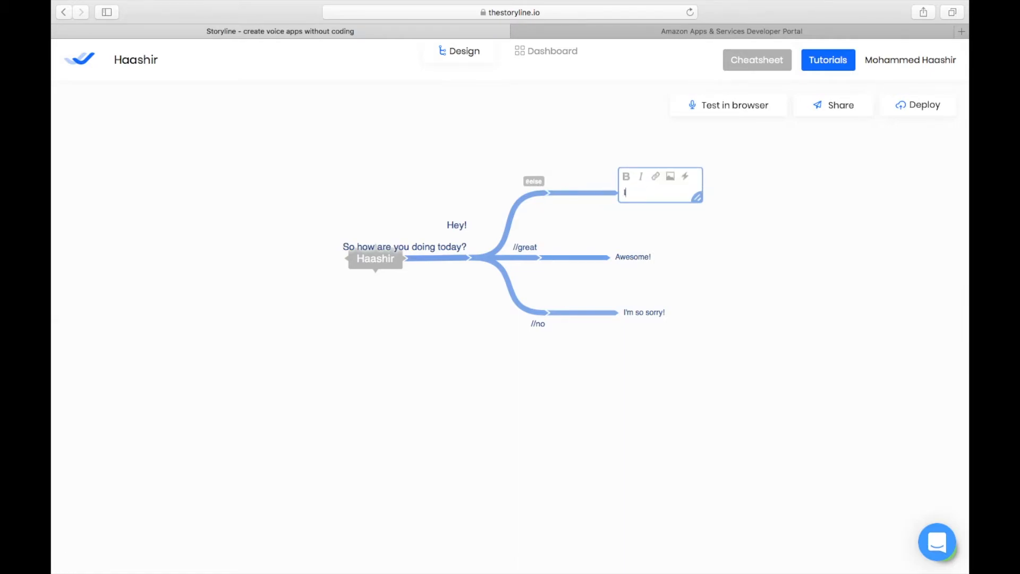
{"action": "type", "text": "I'm sorry, can you try me a"}
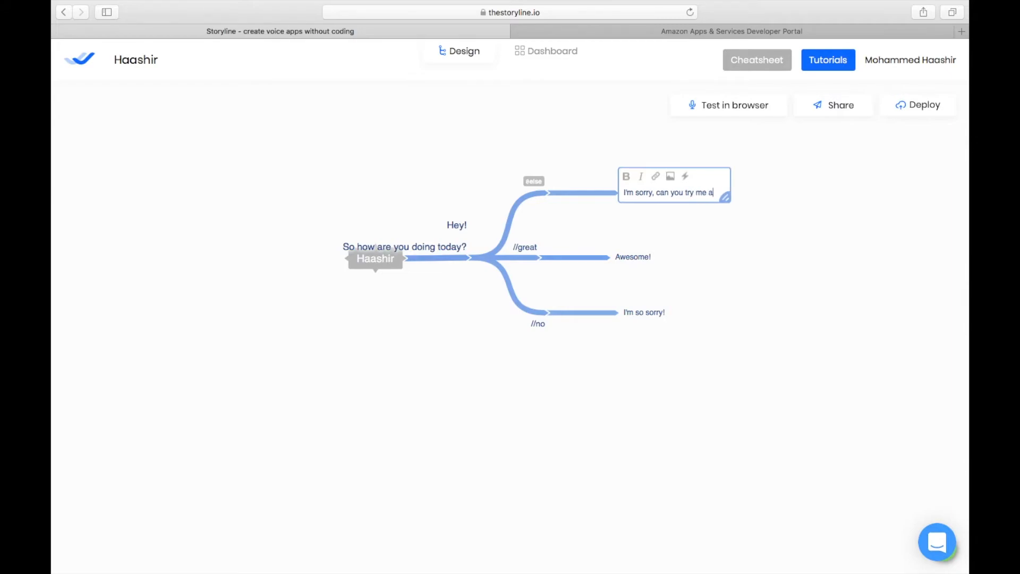
{"action": "type", "text": "gain!"}
{"action": "left_click", "coordinate": [741, 249]}
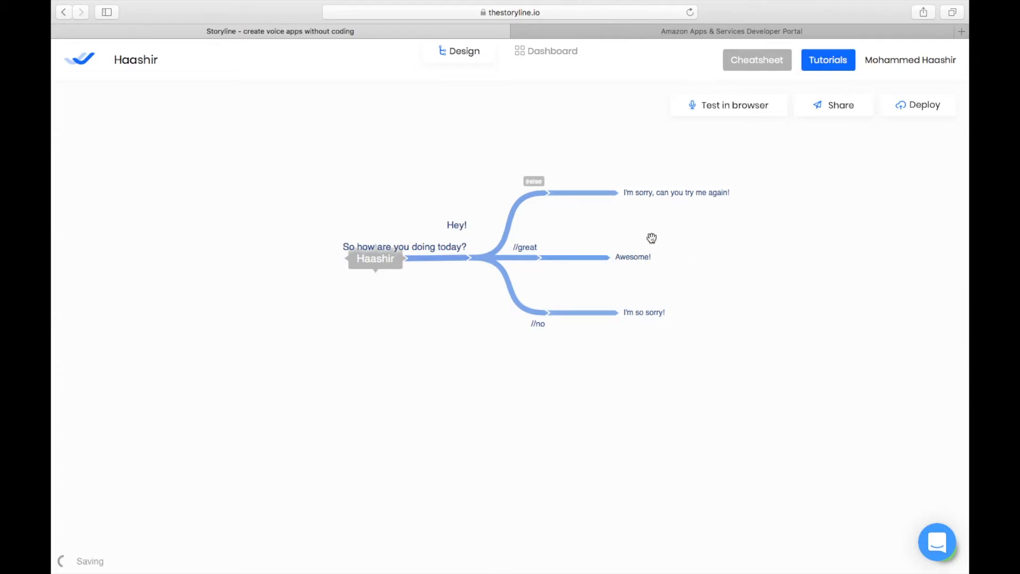
- Add two intent nodes, "//help" and "//ok", under the "I'm so sorry!" response
{"action": "left_click", "coordinate": [623, 314]}
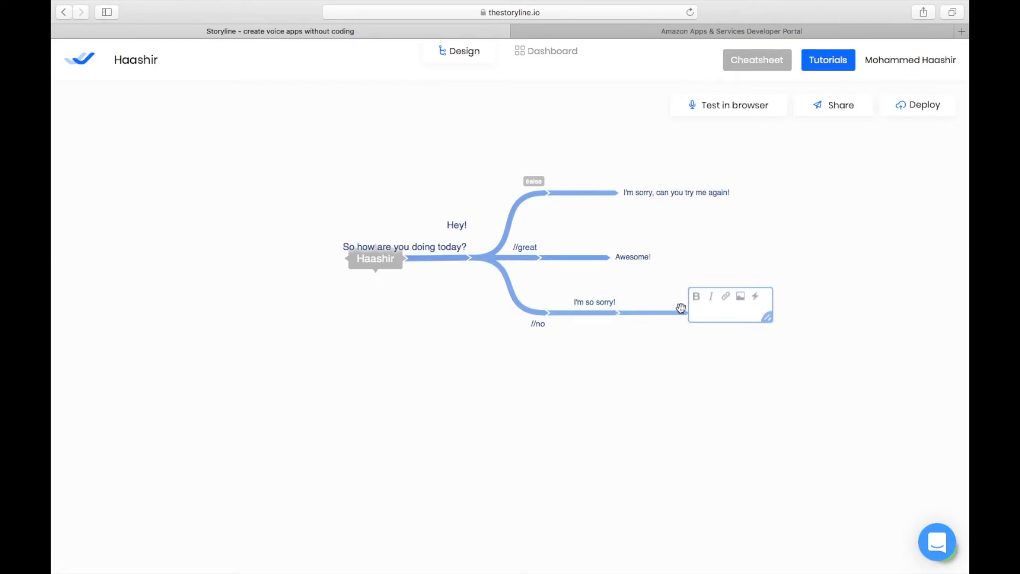
{"action": "type", "text": "//help"}
{"action": "key", "text": "Return"}
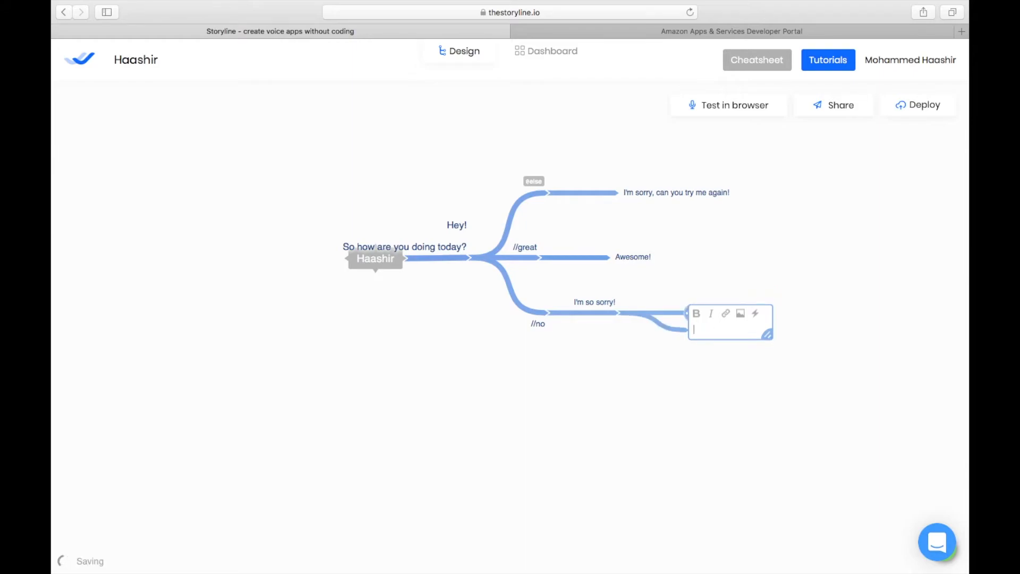
{"action": "type", "text": "//ok"}
{"action": "left_click", "coordinate": [751, 348]}
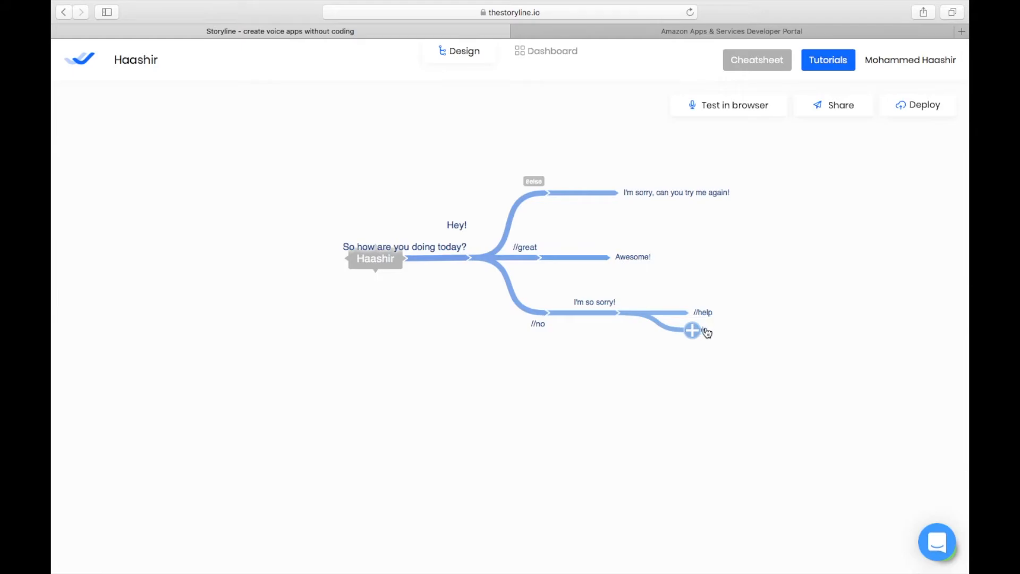
- Add the response "Good day" as a child of the "//ok" node
{"action": "left_click", "coordinate": [692, 367]}
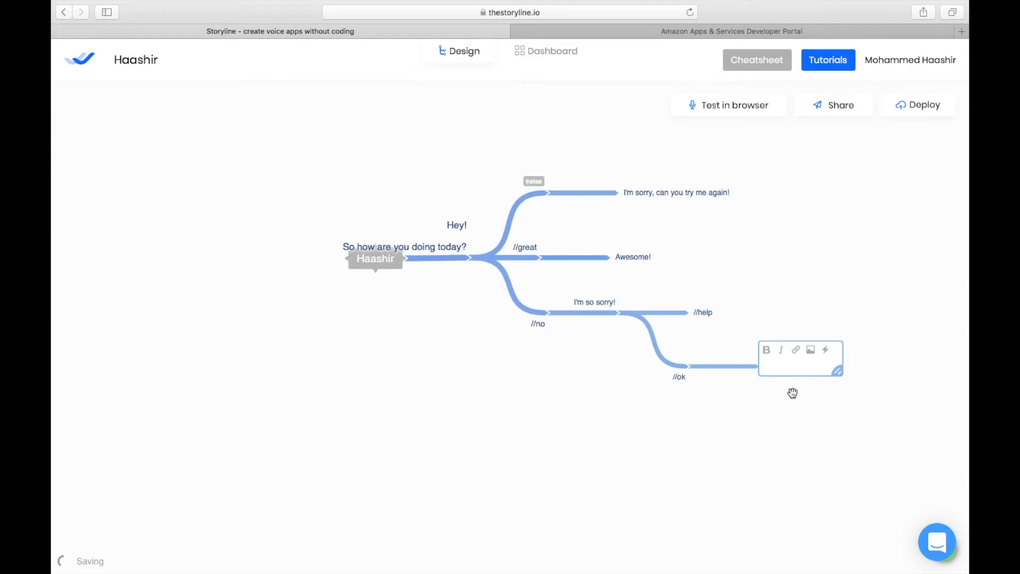
{"action": "type", "text": "Good ds"}
{"action": "key", "text": "BackSpace"}
{"action": "type", "text": "ay"}
{"action": "left_click", "coordinate": [758, 326]}
- Add the response "may I know how I can help you?" as a child of the "//help" node
{"action": "left_click", "coordinate": [692, 312]}
{"action": "type", "text": "ma"}
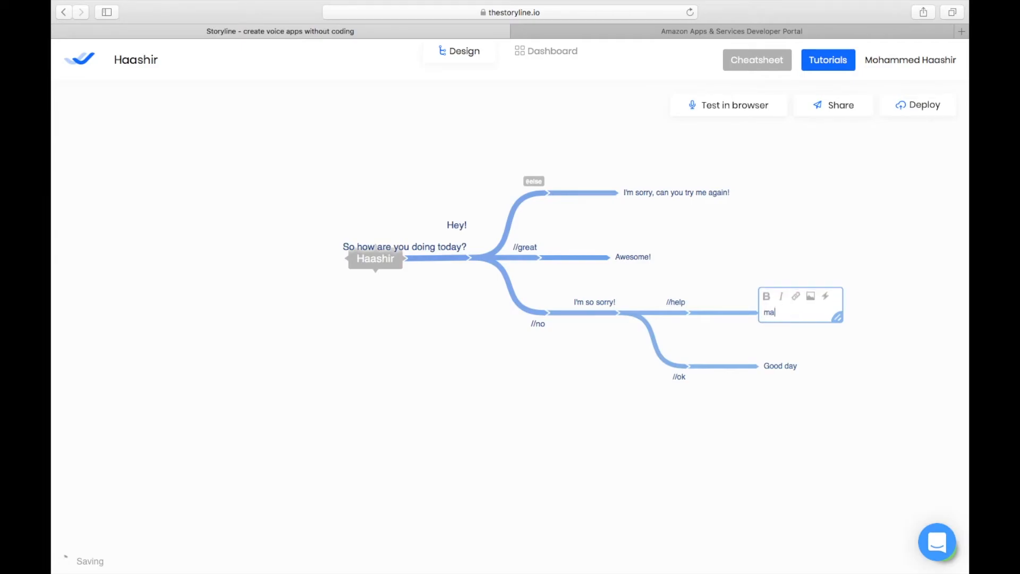
{"action": "type", "text": "y I know how I can help you?"}
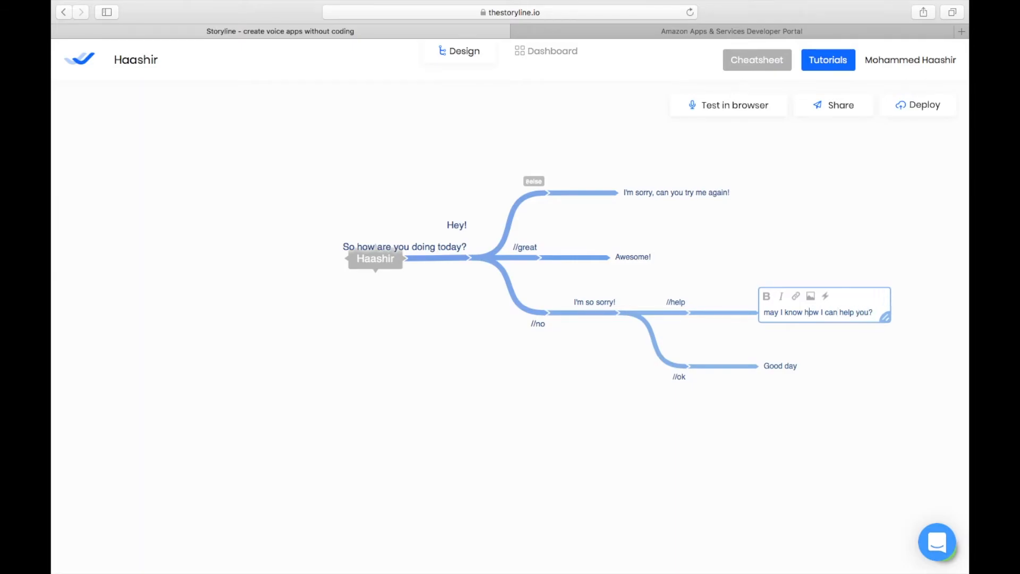
- Capitalize the first word of that response to "May"
{"action": "key", "text": "Right"}
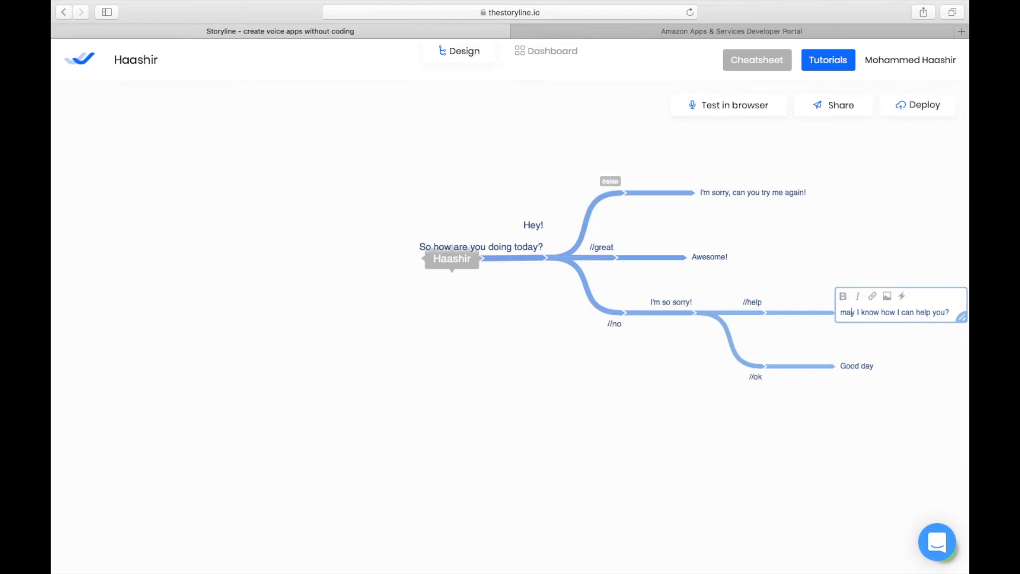
{"action": "key", "text": "BackSpace"}
{"action": "type", "text": "M"}
{"action": "left_click", "coordinate": [862, 249]}
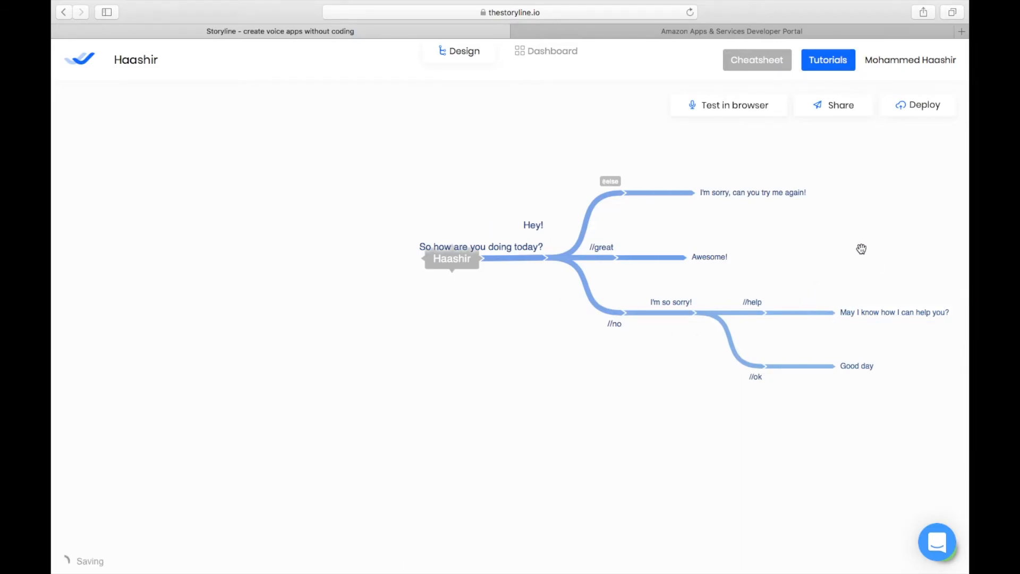
{"action": "mouse_move", "coordinate": [900, 317]}
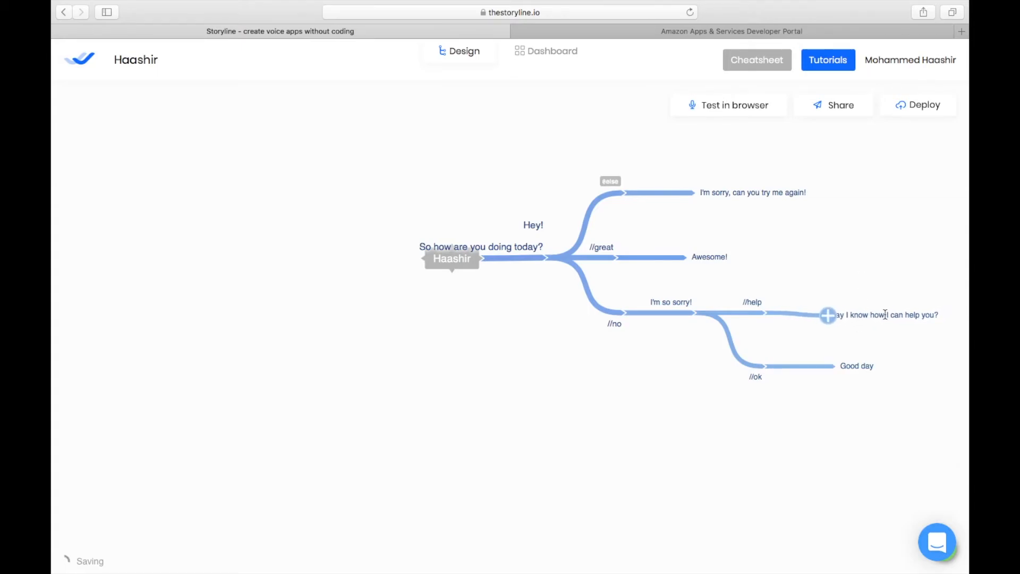
- Reload the project in Chrome and test the app in the browser, starting and then stopping playback
{"action": "left_click_drag", "start_coordinate": [900, 269], "coordinate": [744, 297]}
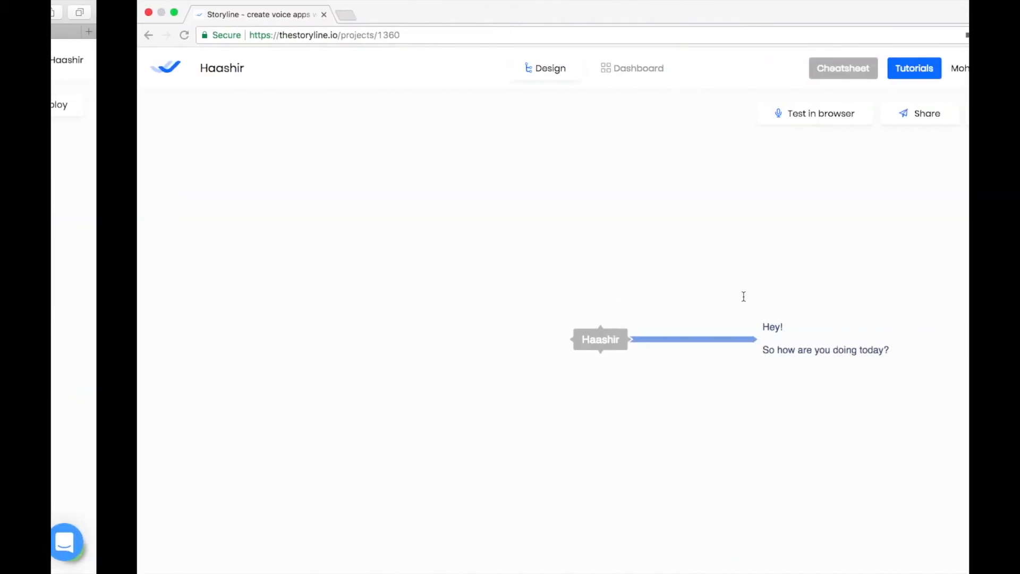
{"action": "left_click", "coordinate": [634, 41]}
{"action": "key", "text": "Return"}
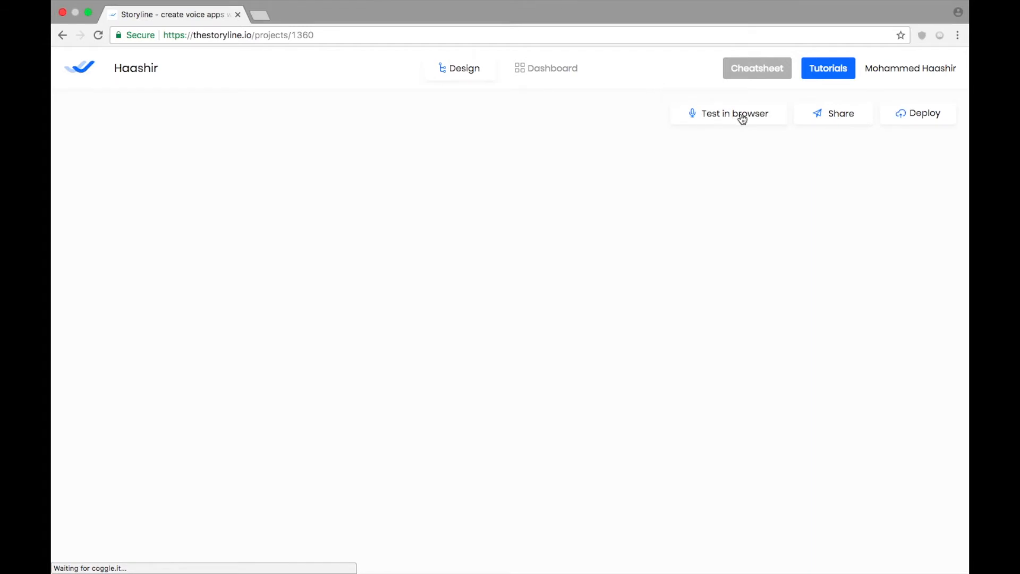
{"action": "left_click", "coordinate": [742, 116]}
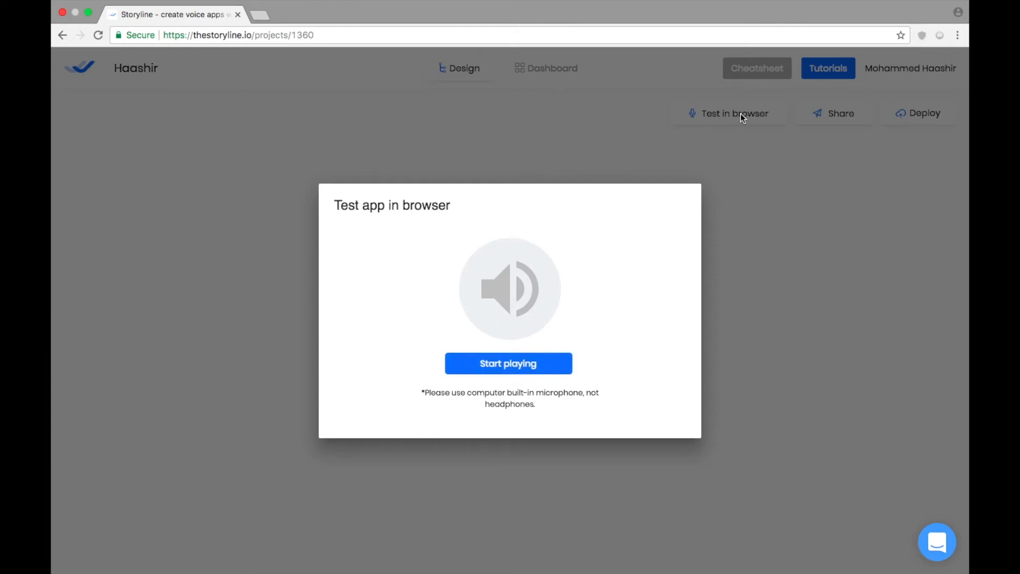
{"action": "left_click", "coordinate": [515, 366]}
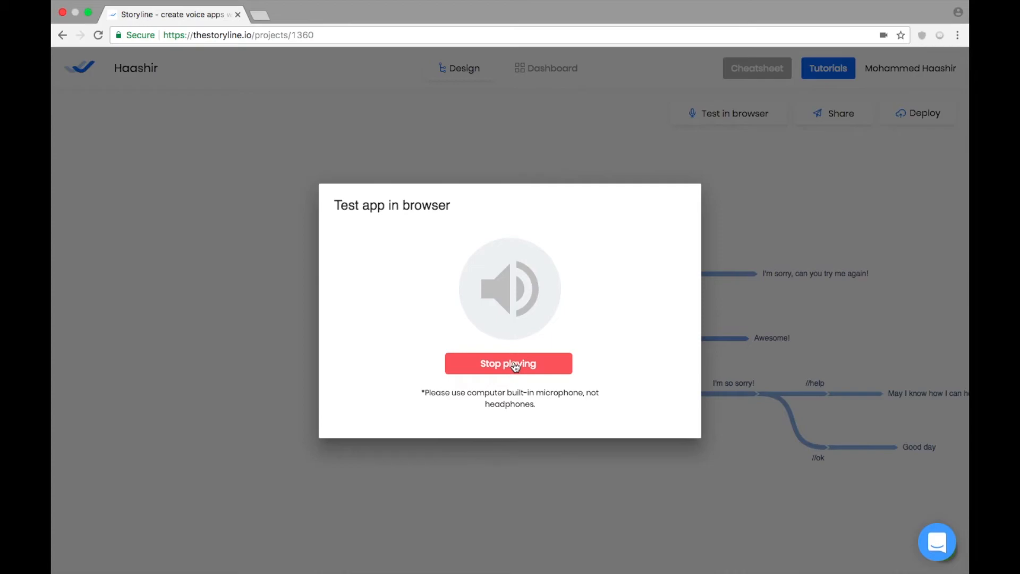
{"action": "left_click", "coordinate": [516, 365]}
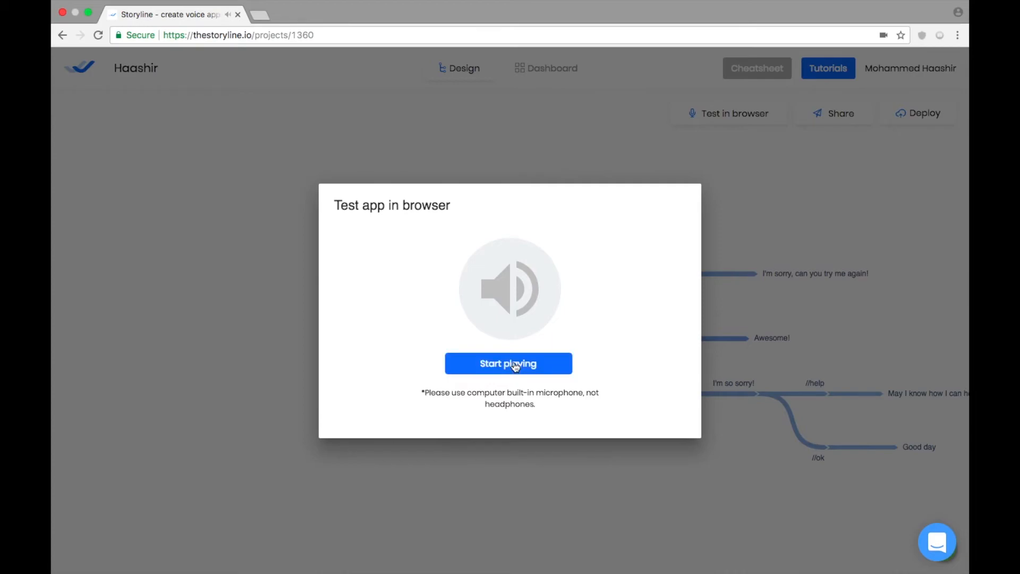
{"action": "left_click", "coordinate": [449, 478]}
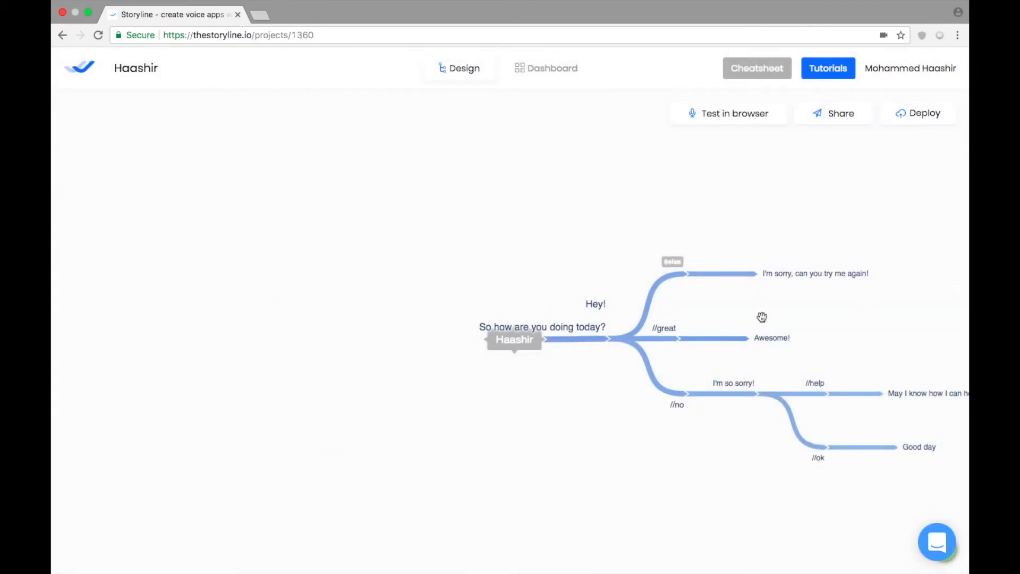
- Copy the app's preview URL from the Share dialog and open it in a new browser tab
{"action": "left_click_drag", "start_coordinate": [767, 314], "coordinate": [660, 294]}
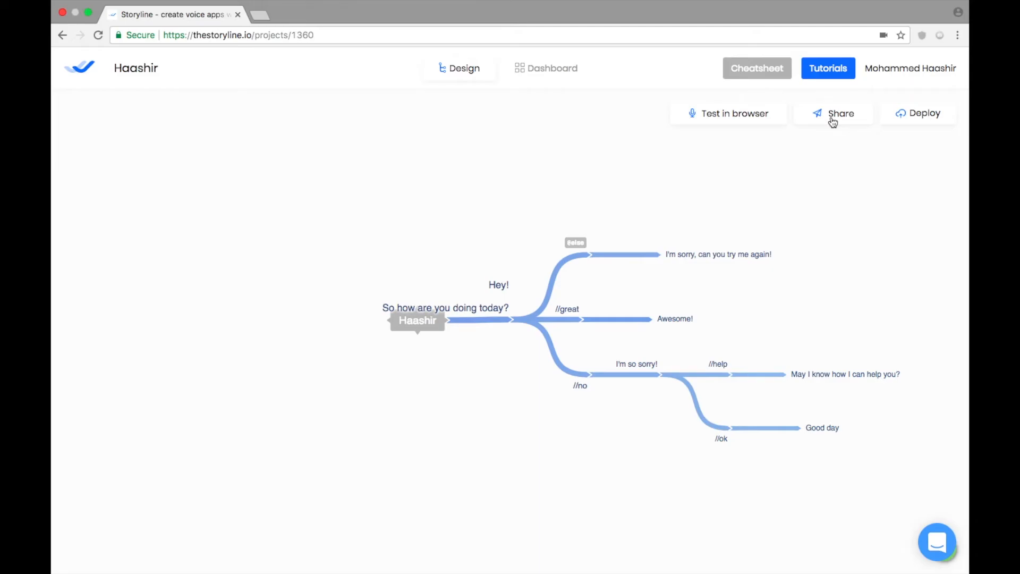
{"action": "left_click", "coordinate": [832, 121]}
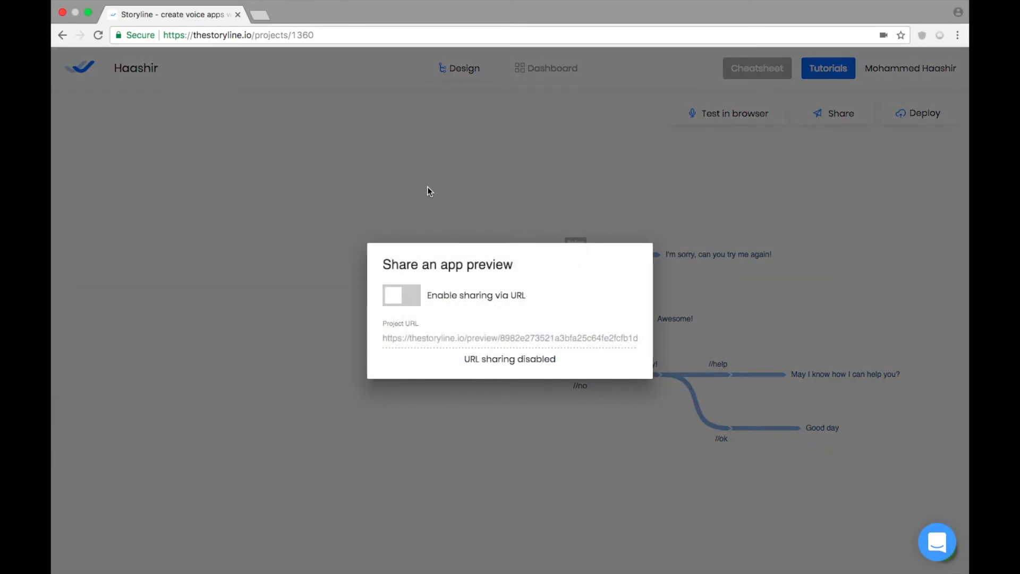
{"action": "left_click", "coordinate": [404, 298]}
{"action": "left_click", "coordinate": [606, 359]}
{"action": "left_click", "coordinate": [260, 15]}
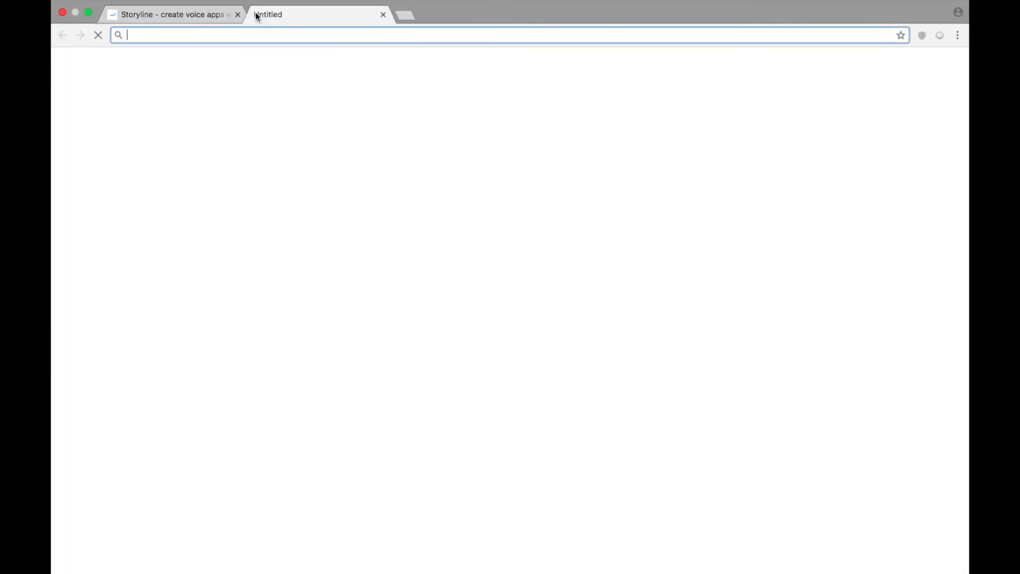
{"action": "key", "text": "super+v"}
{"action": "key", "text": "Return"}
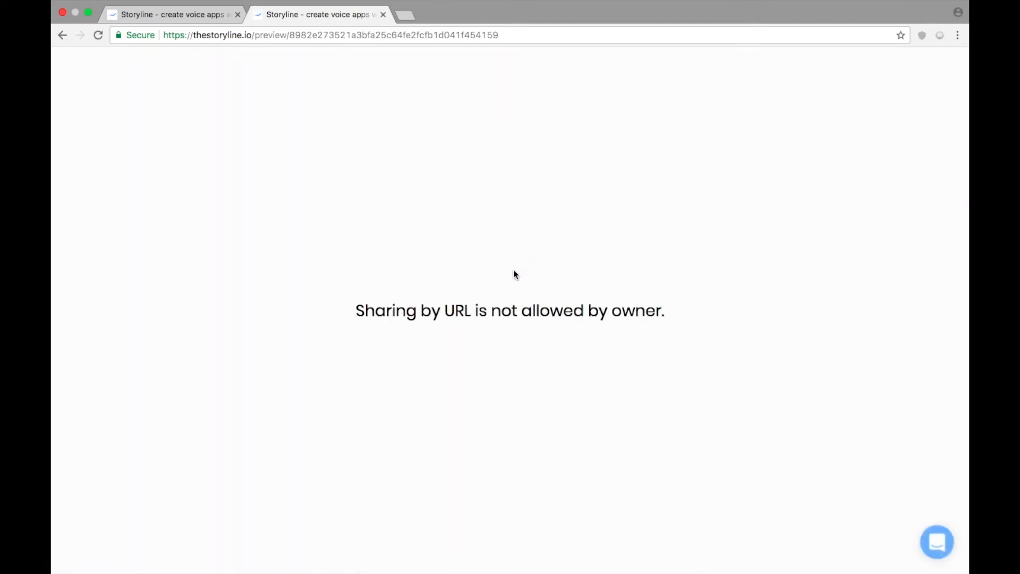
- Enable sharing via URL for the project and reload the preview tab to open the shared app
{"action": "left_click", "coordinate": [139, 16]}
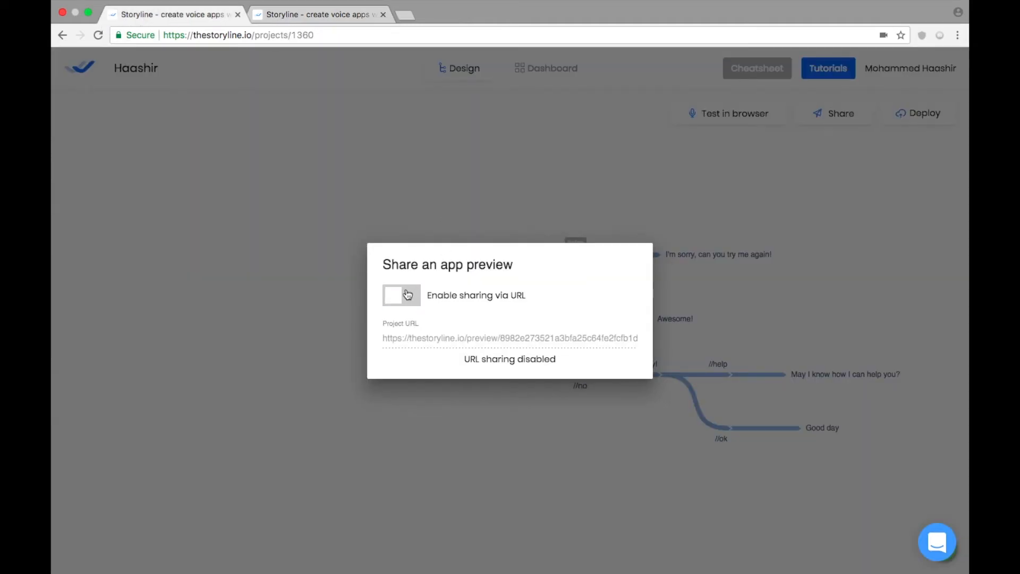
{"action": "left_click", "coordinate": [338, 20]}
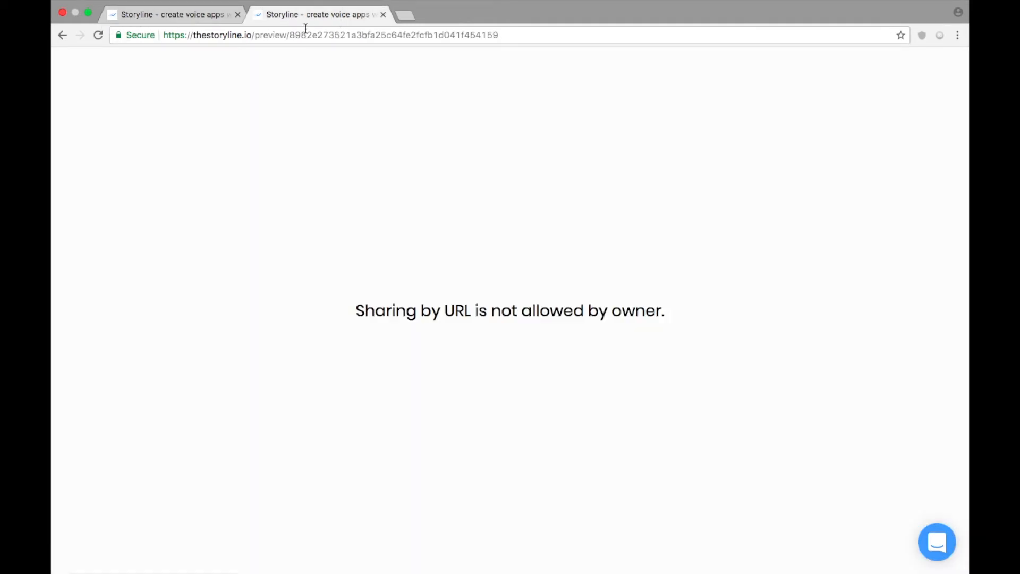
{"action": "left_click", "coordinate": [218, 15]}
{"action": "left_click", "coordinate": [402, 291]}
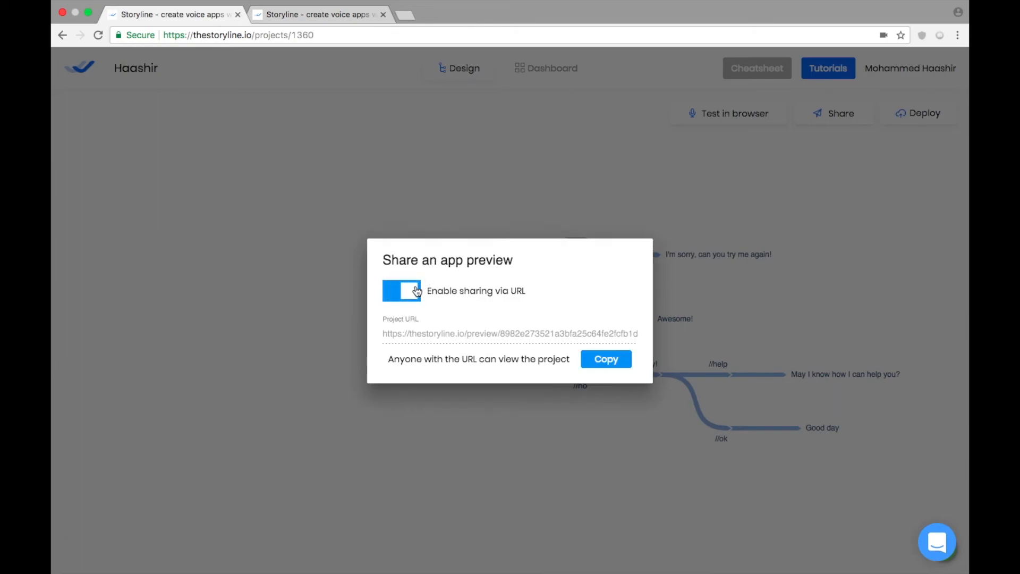
{"action": "left_click", "coordinate": [352, 16]}
{"action": "left_click", "coordinate": [353, 34]}
{"action": "key", "text": "Return"}
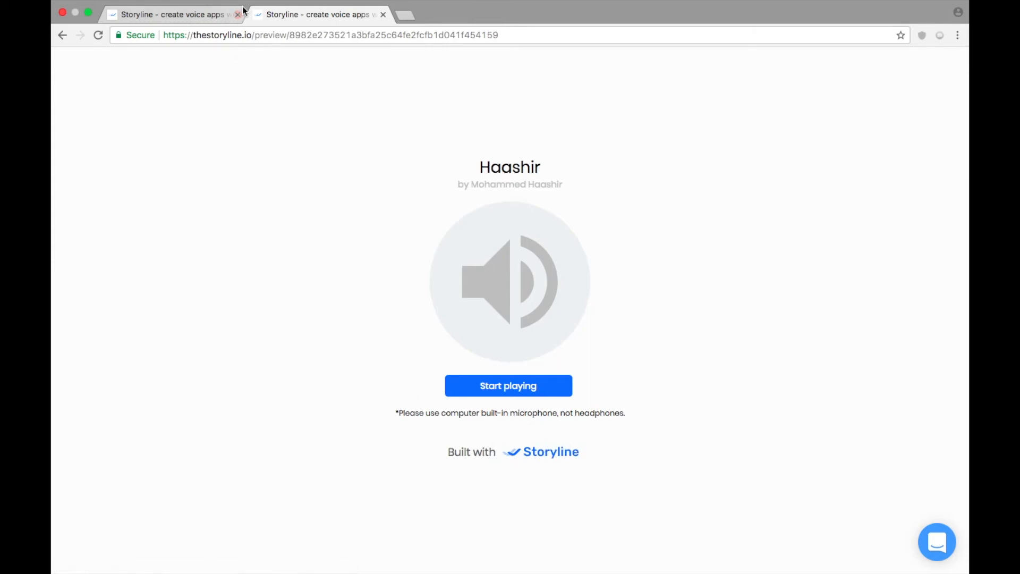
- Return to the project tab and close the Share dialog
{"action": "left_click", "coordinate": [193, 14]}
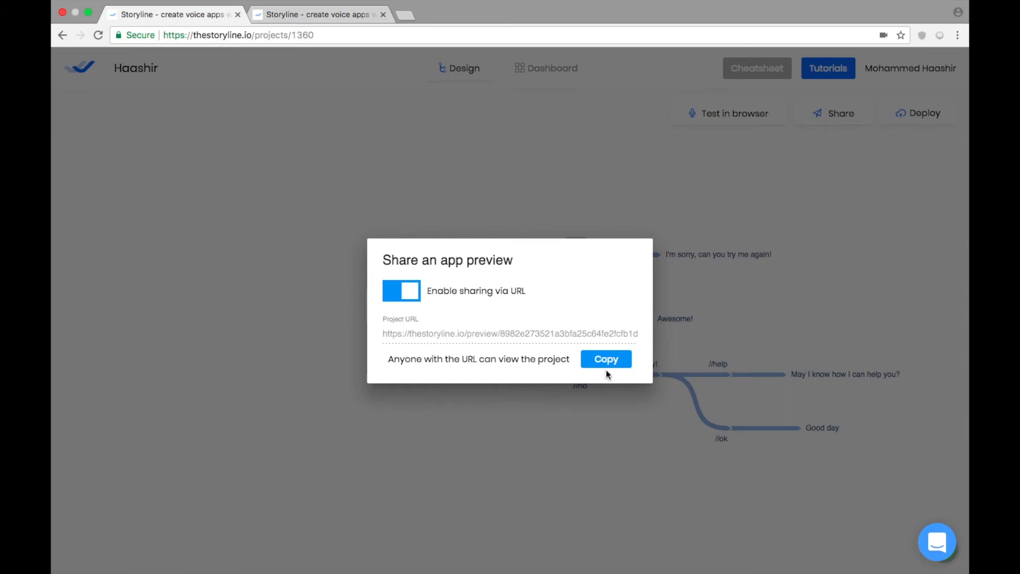
{"action": "left_click", "coordinate": [653, 436]}
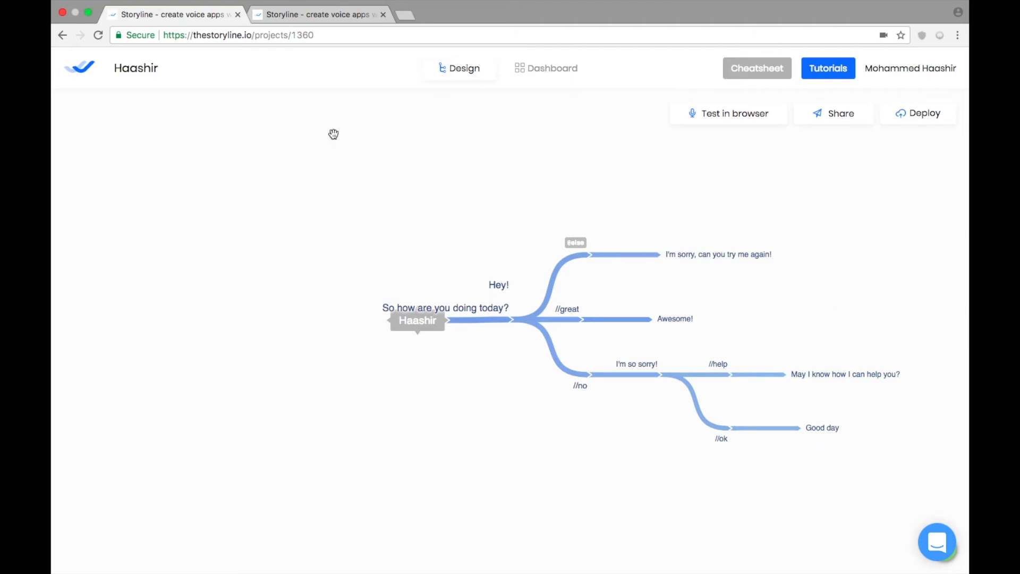
{"action": "left_click", "coordinate": [94, 72]}
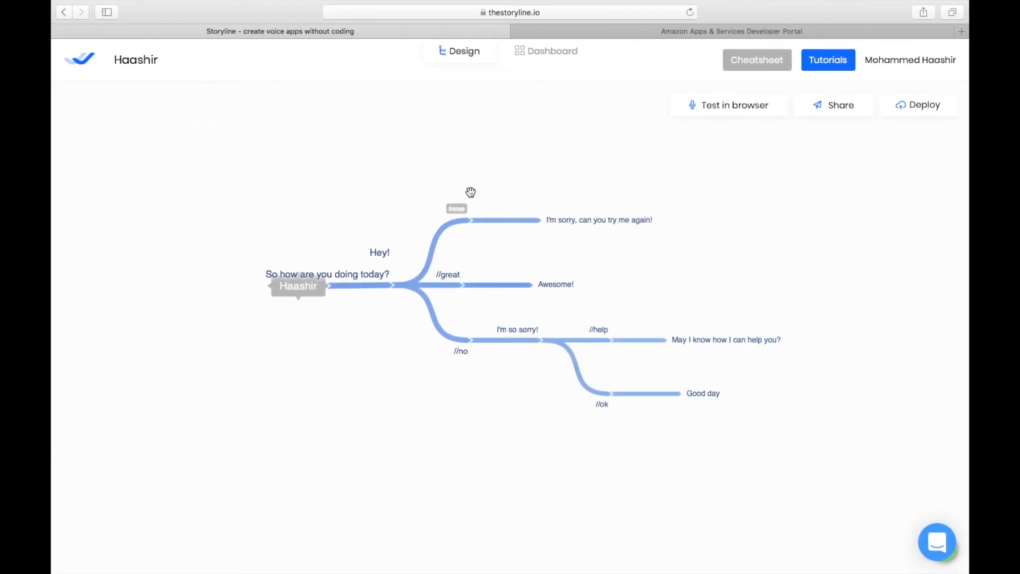
- Start deploying the app to Alexa by connecting the Amazon account
{"action": "left_click", "coordinate": [902, 108]}
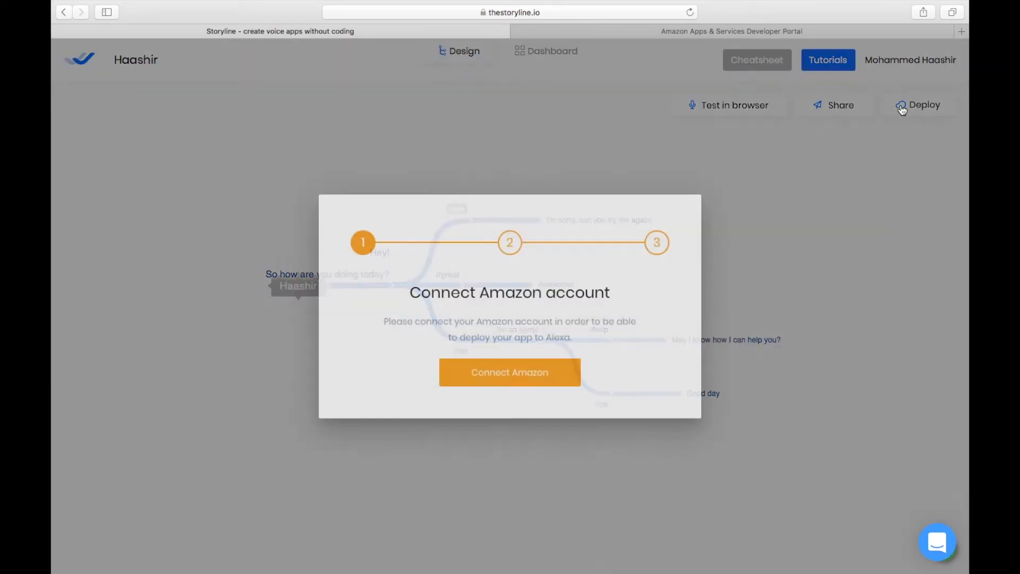
{"action": "left_click", "coordinate": [503, 368]}
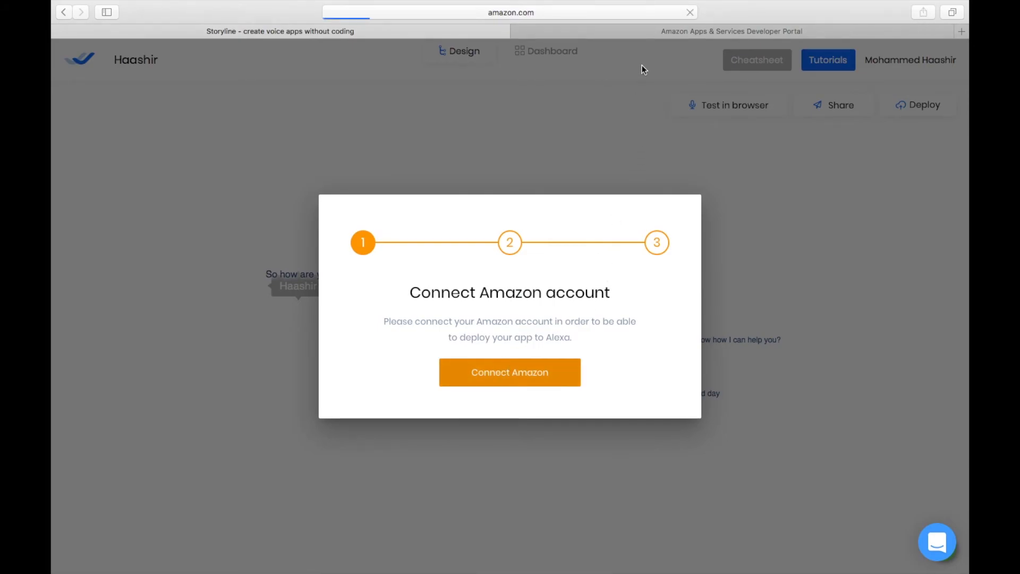
{"action": "left_click", "coordinate": [643, 25]}
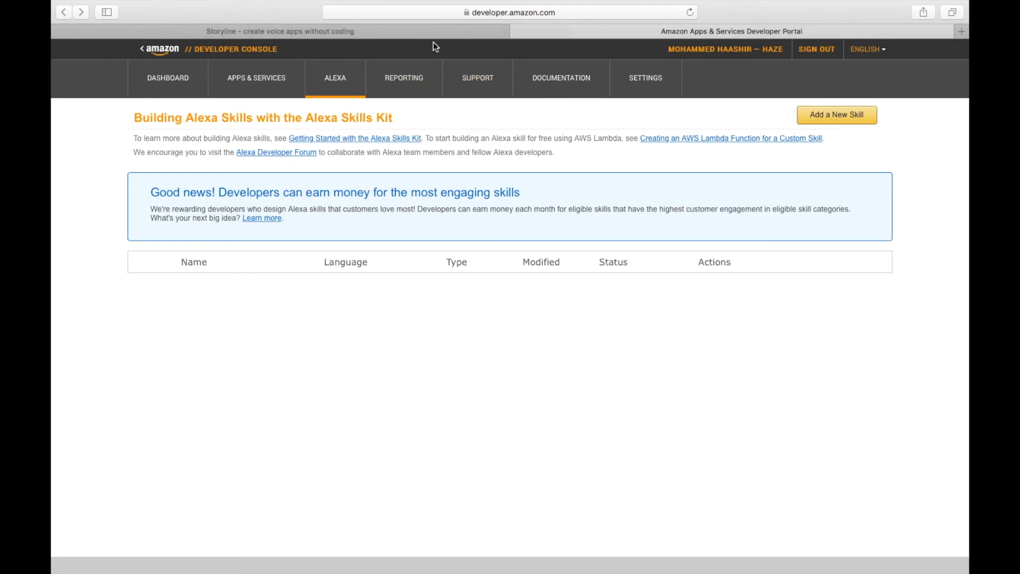
{"action": "left_click", "coordinate": [420, 33]}
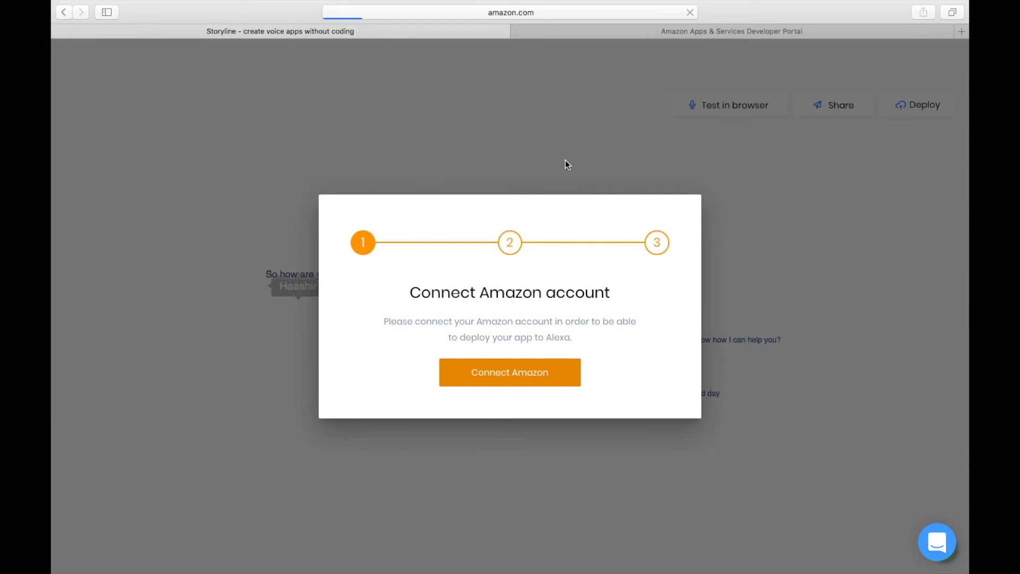
- Check the Amazon developer console tab while the Amazon account connection loads, then return to the Storyline tab
{"action": "scroll", "coordinate": [565, 160], "scroll_direction": "left", "scroll_amount": 2}
{"action": "mouse_move", "coordinate": [628, 1]}
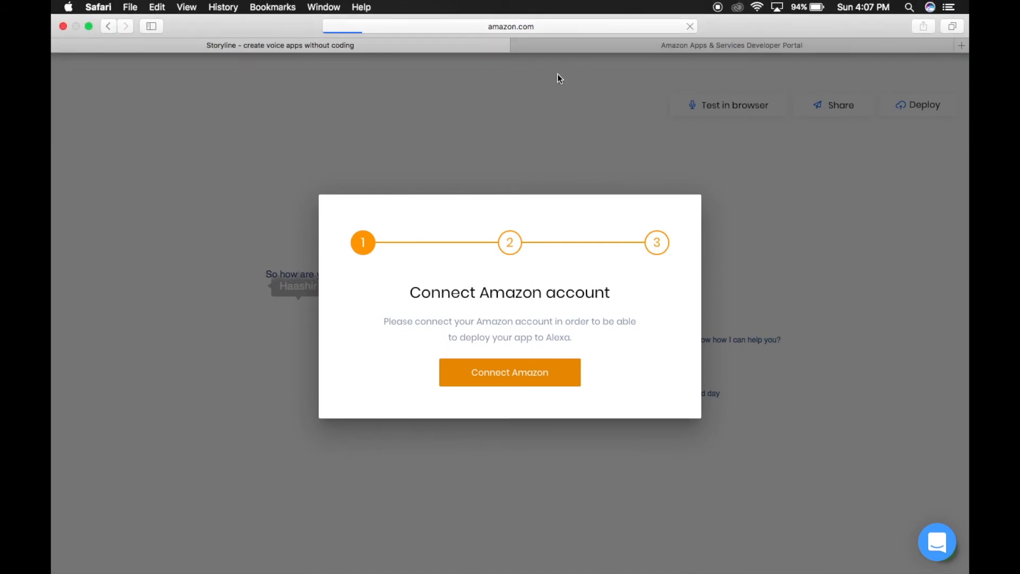
{"action": "mouse_move", "coordinate": [554, 3]}
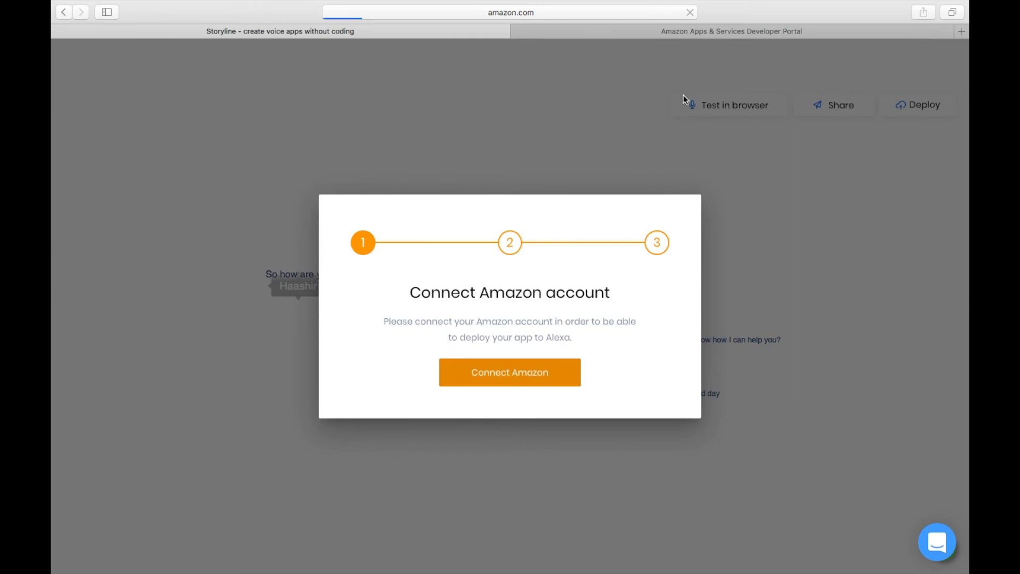
{"action": "left_click", "coordinate": [663, 31]}
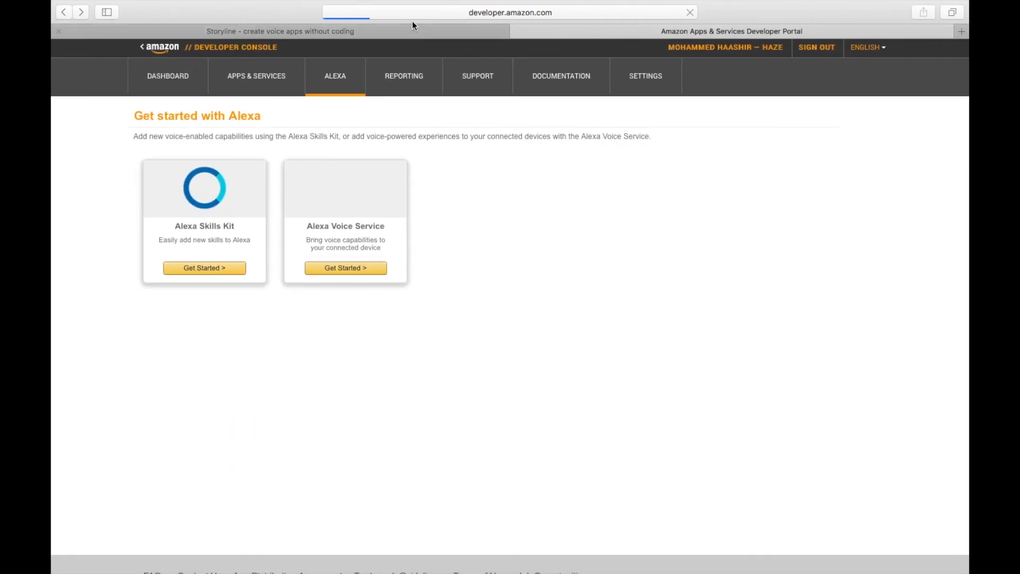
{"action": "left_click", "coordinate": [443, 13]}
{"action": "key", "text": "Escape"}
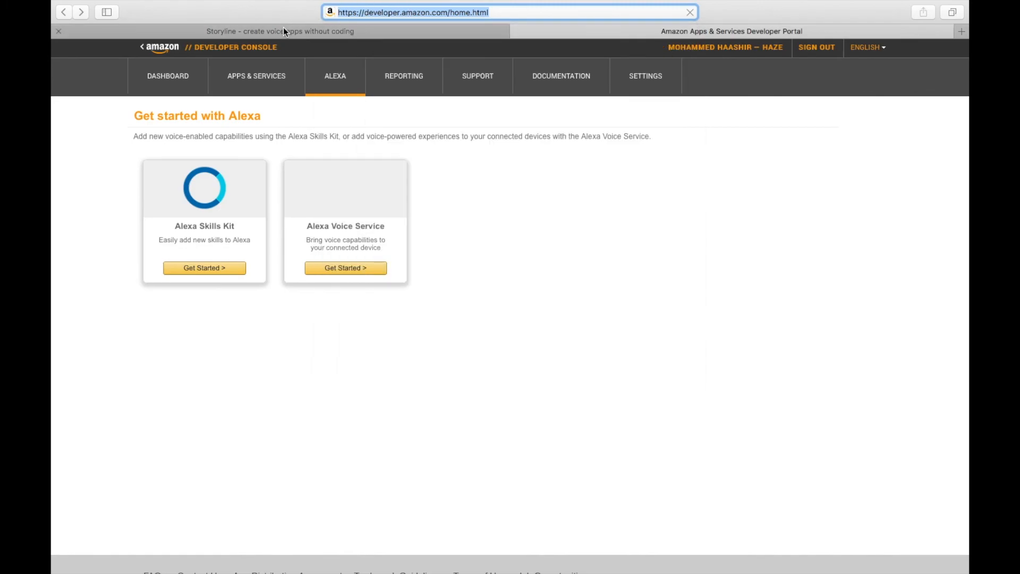
{"action": "left_click", "coordinate": [282, 31]}
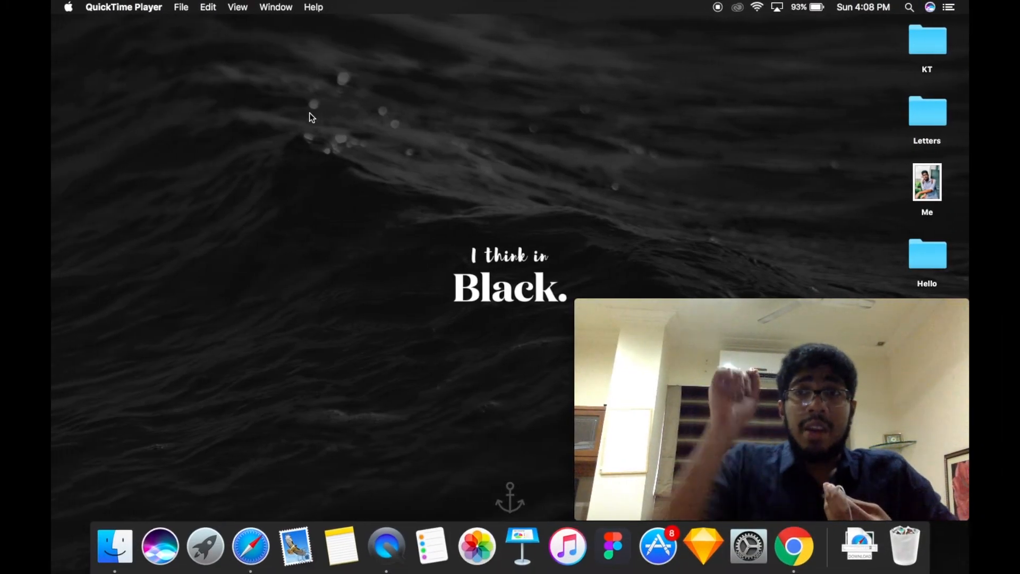